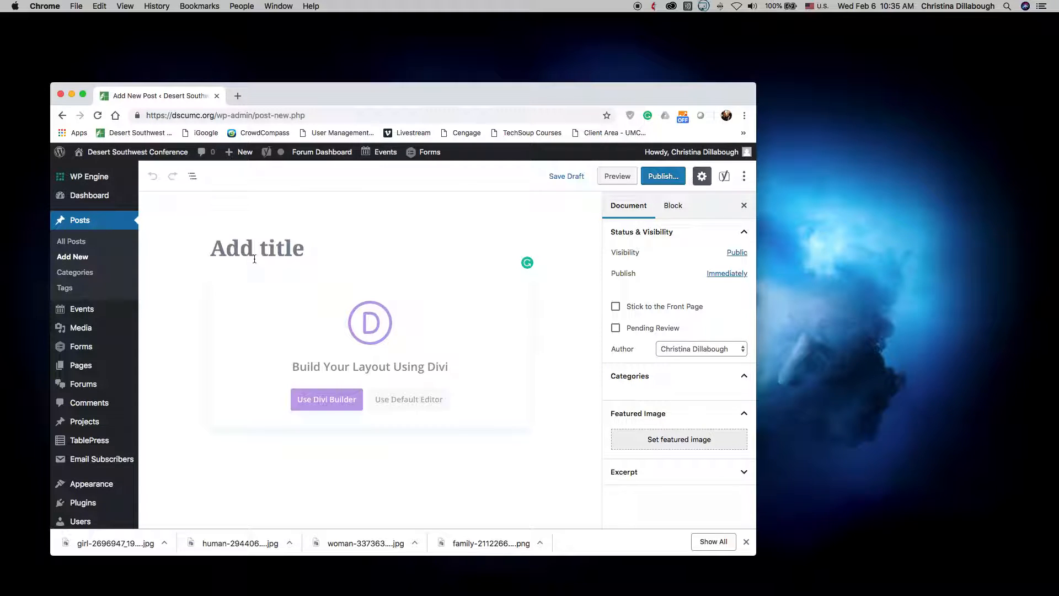
Title the post "Sample Title" and fill its body in the default editor with the article beginning "I have come to understand".
text(Sample Title)
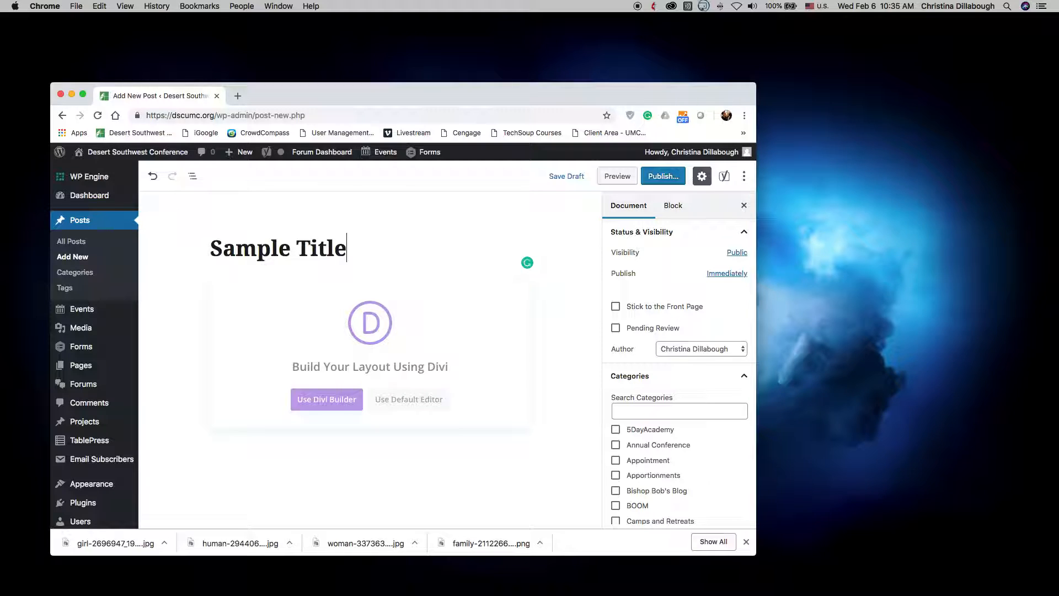
click(416, 399)
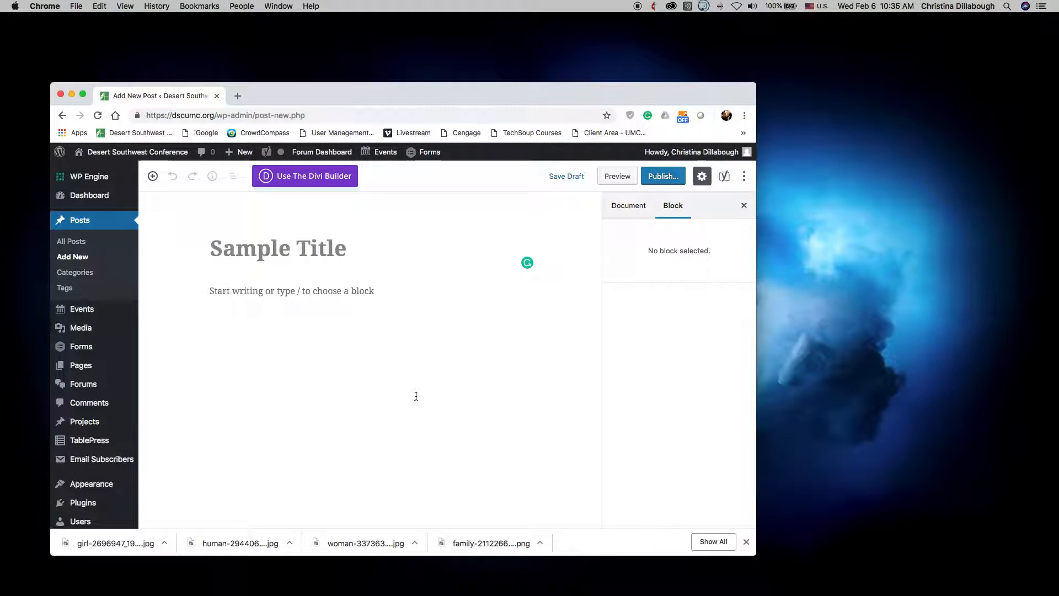
click(353, 290)
text(I have come to understand over the last couple of years that many people do not know unconditional love. They think it is a nice dream, but they don’t believe that it is really possible. When someone is kind to them, generous to them without expecting something in return; they are surprised and skeptical. As Jesus’ disciples, we have been entrusted with his incredible message of God’s unconditional and sacrificial love for all people. We have been entrusted with the stories of his life that demonstrate that love. We have been given the way to live life as God intended and what could be more meaningful than that. We have been entrusted with all of this saving grace so that we might share it freely with others, especially those who don’t believe unconditional love is for them. The focus of our mission and ministry is to point people to Jesus, to encourage them to open themselves to the wholeness and hope he can bring into life and to reflect the character and actions of Jesus so that others might experience him through us. Our mission and ministry are important!)
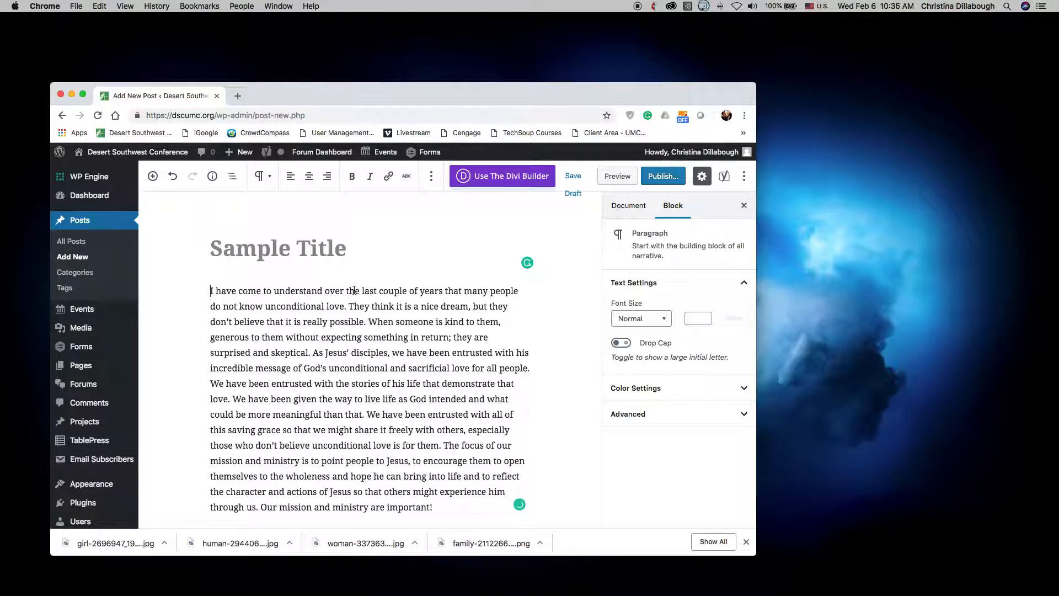
Read through the inserted article from the first to the last paragraph and check how it is split into paragraph blocks.
scroll(406, 398, down, 3)
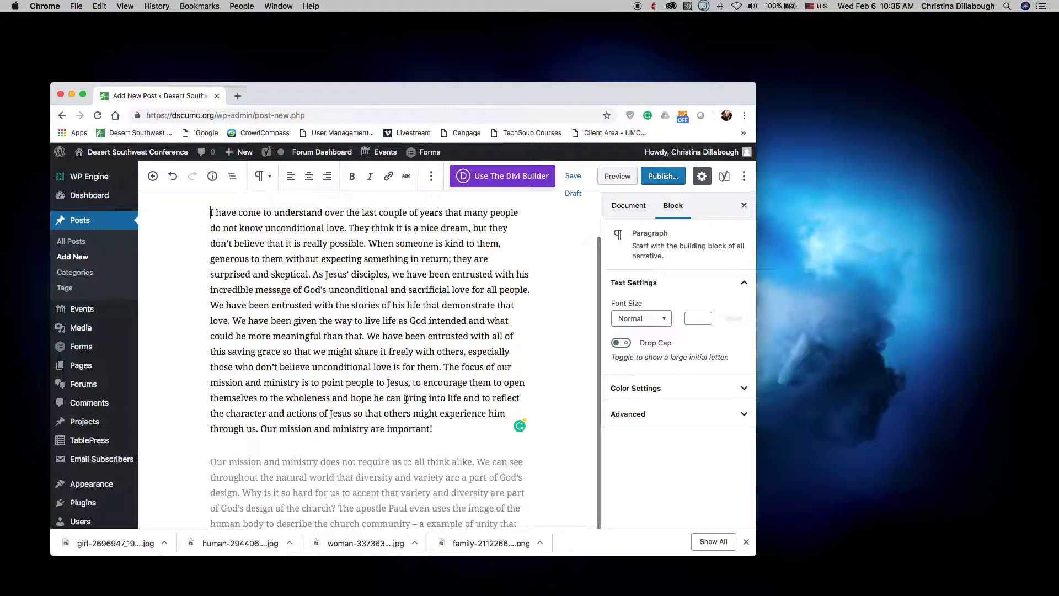
scroll(406, 398, up, 1)
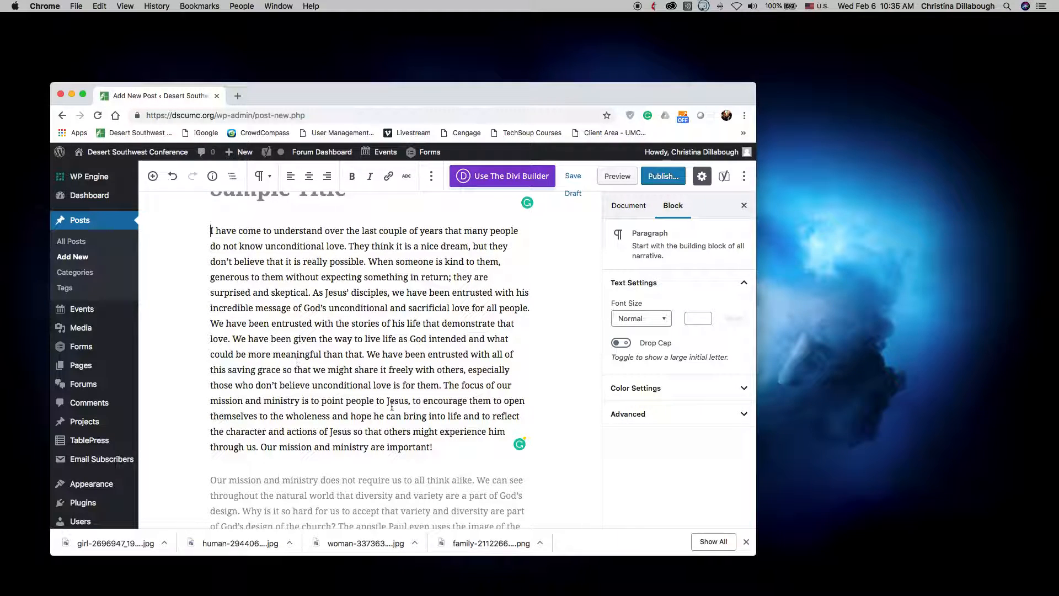
scroll(454, 362, down, 4)
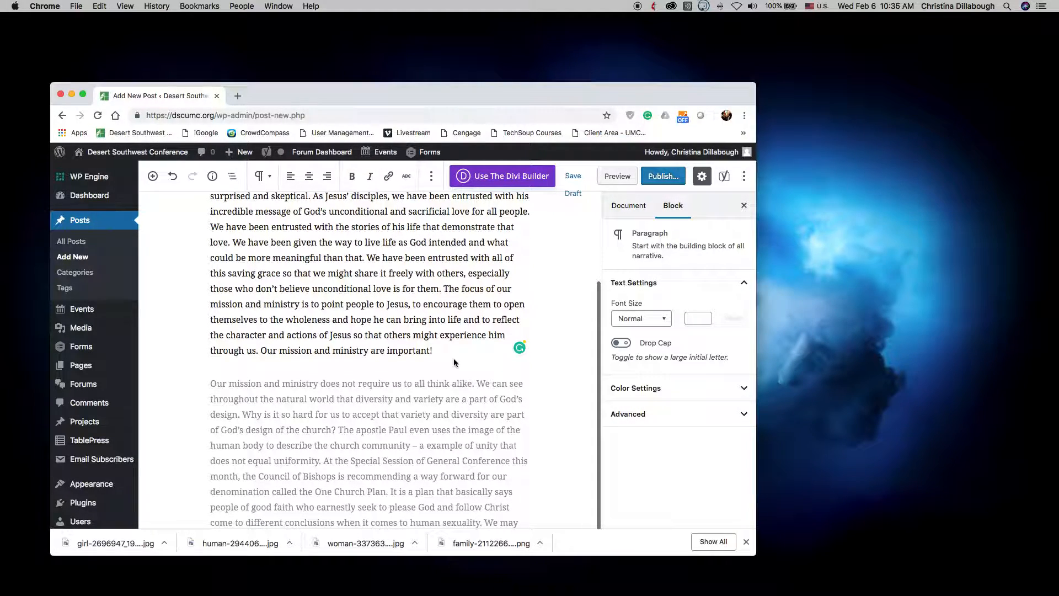
scroll(421, 442, down, 10)
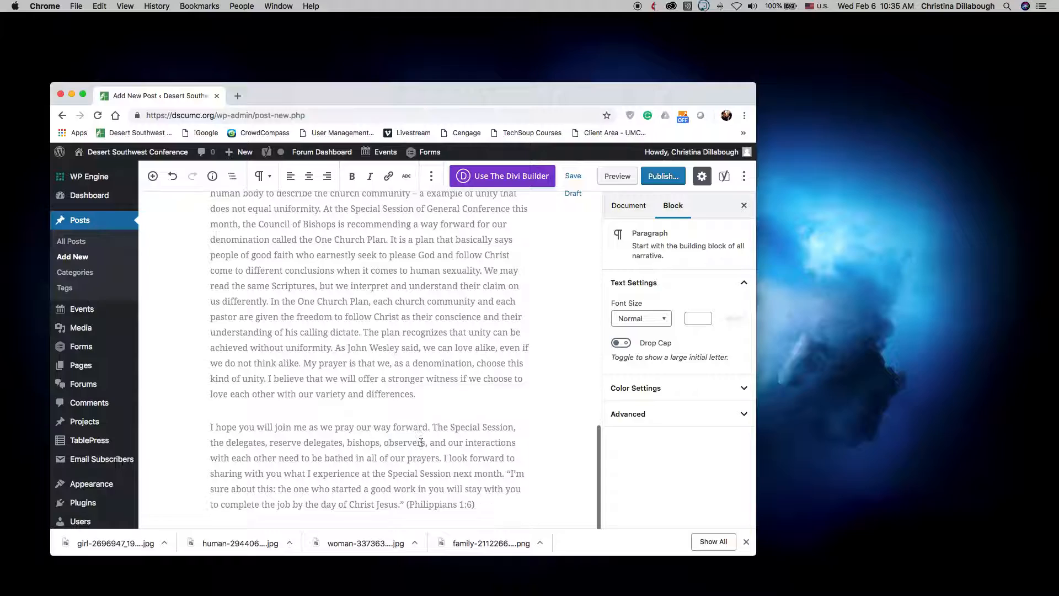
scroll(421, 442, up, 10)
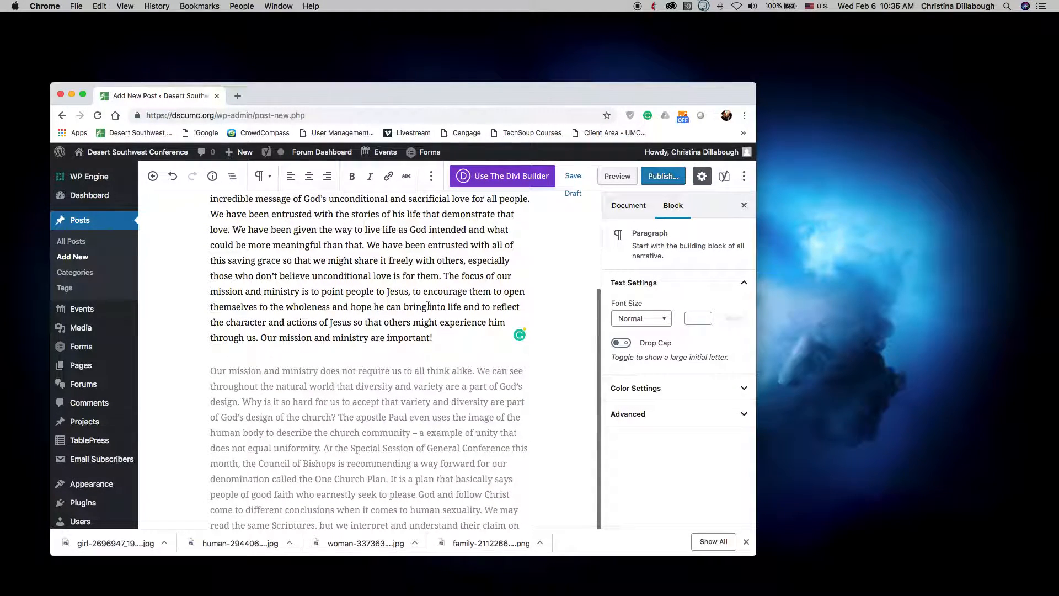
scroll(419, 309, up, 4)
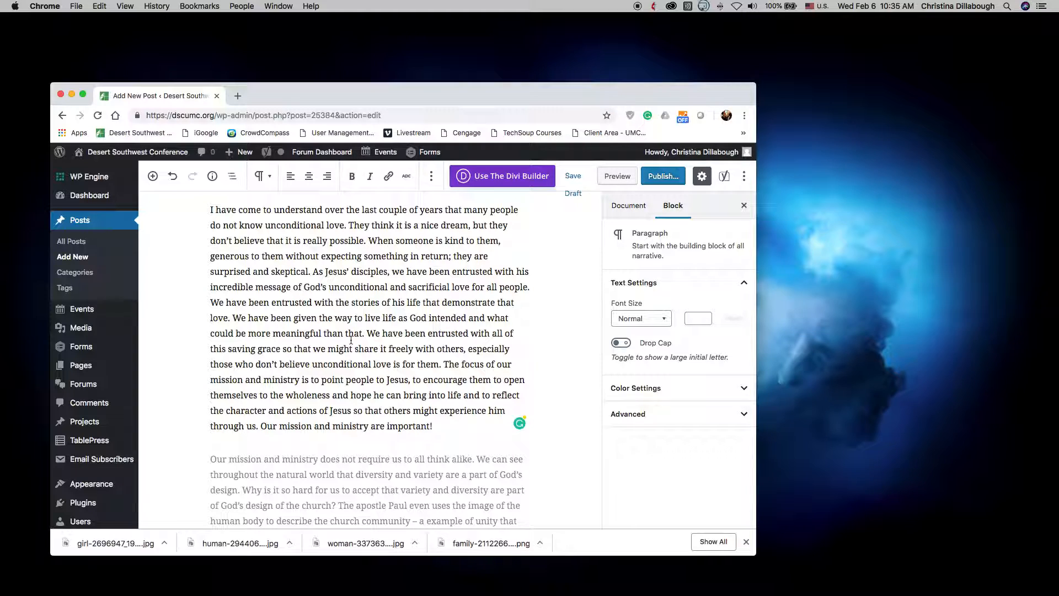
scroll(351, 340, down, 5)
click(359, 391)
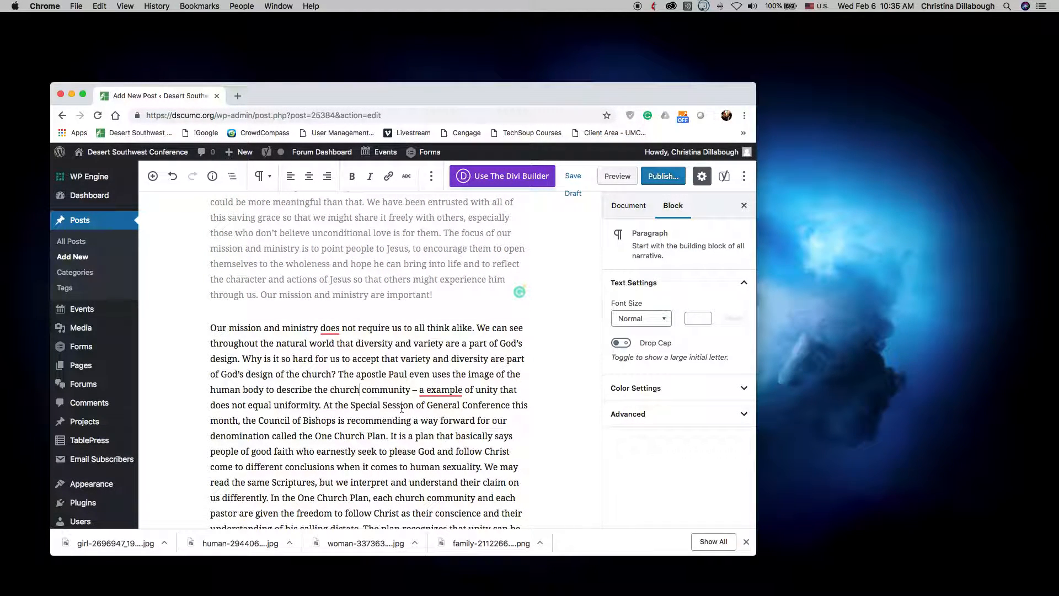
scroll(402, 408, down, 7)
click(402, 460)
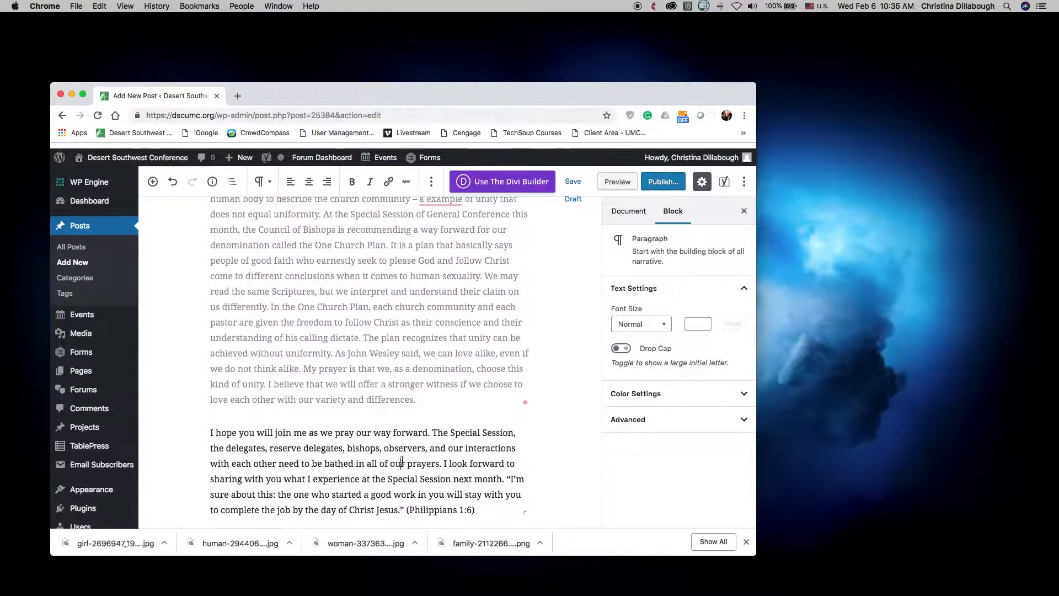
scroll(581, 296, up, 14)
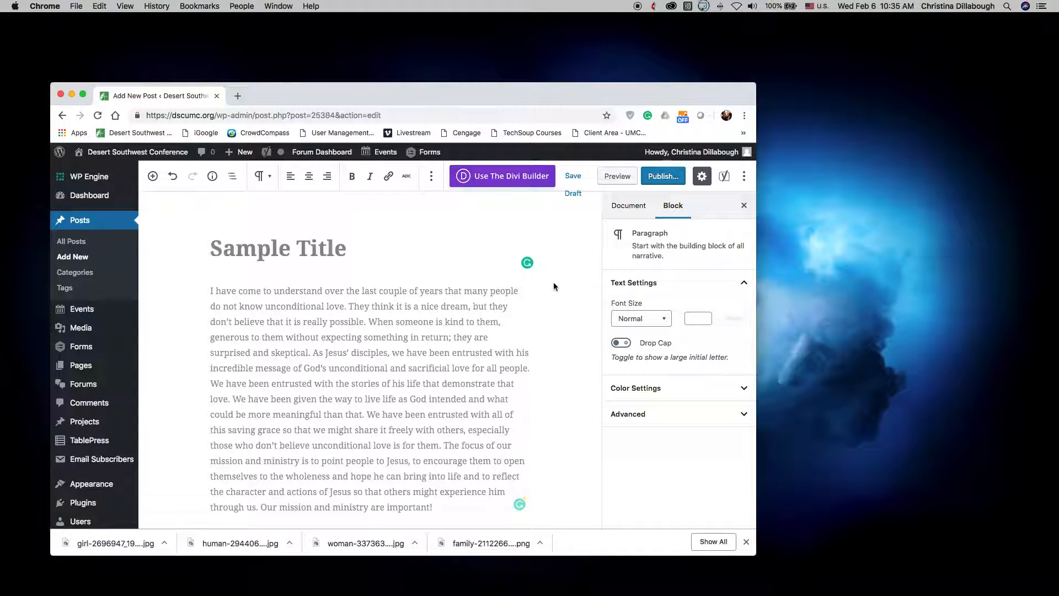
Change the post's author in the document settings to the name of the article's writer.
click(632, 208)
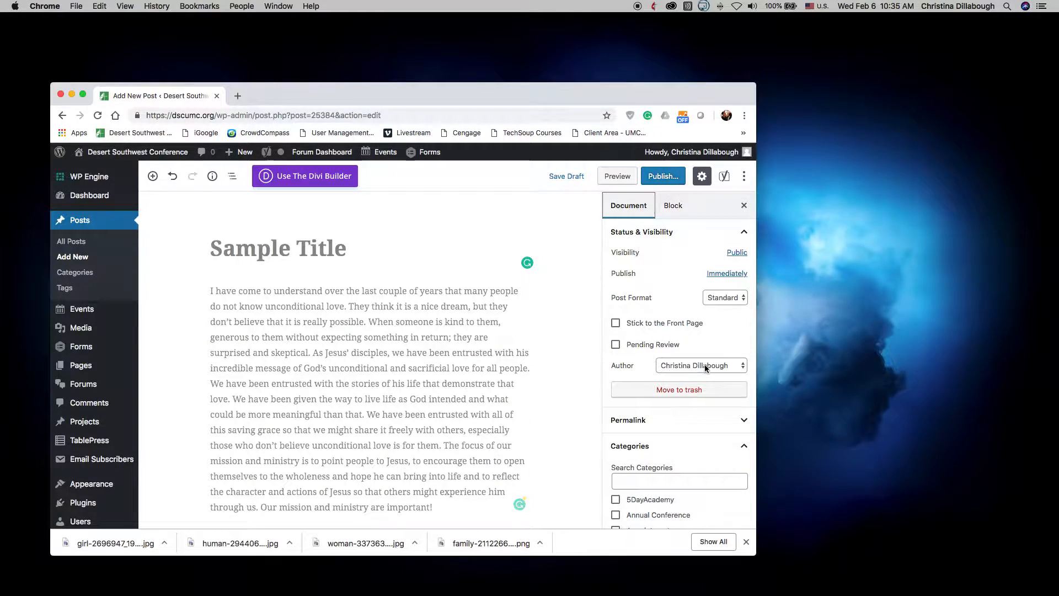
click(729, 365)
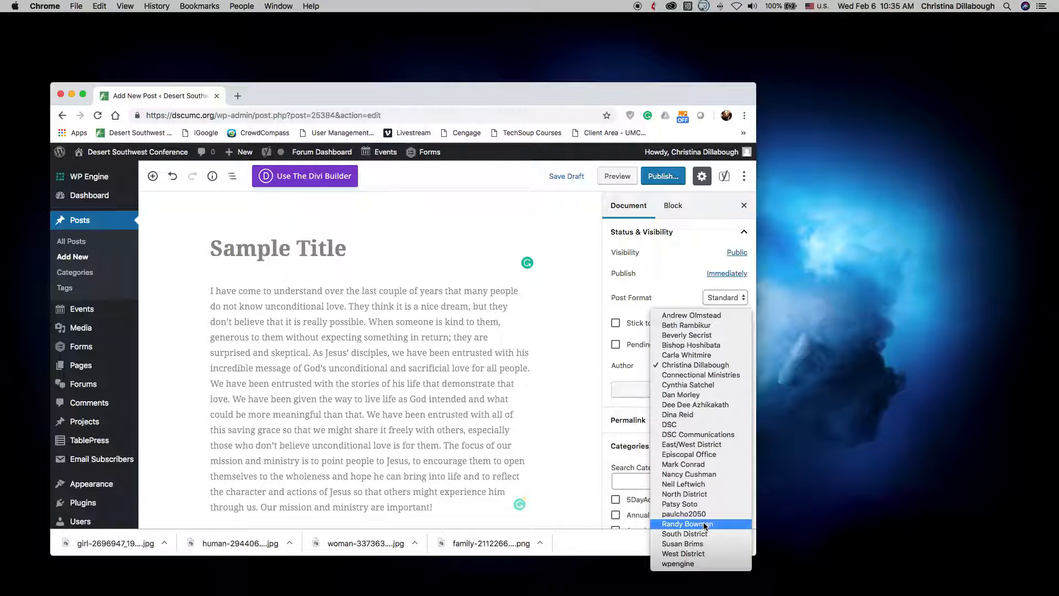
click(697, 475)
Assign the post to the Newsletter-West category.
scroll(697, 474, down, 5)
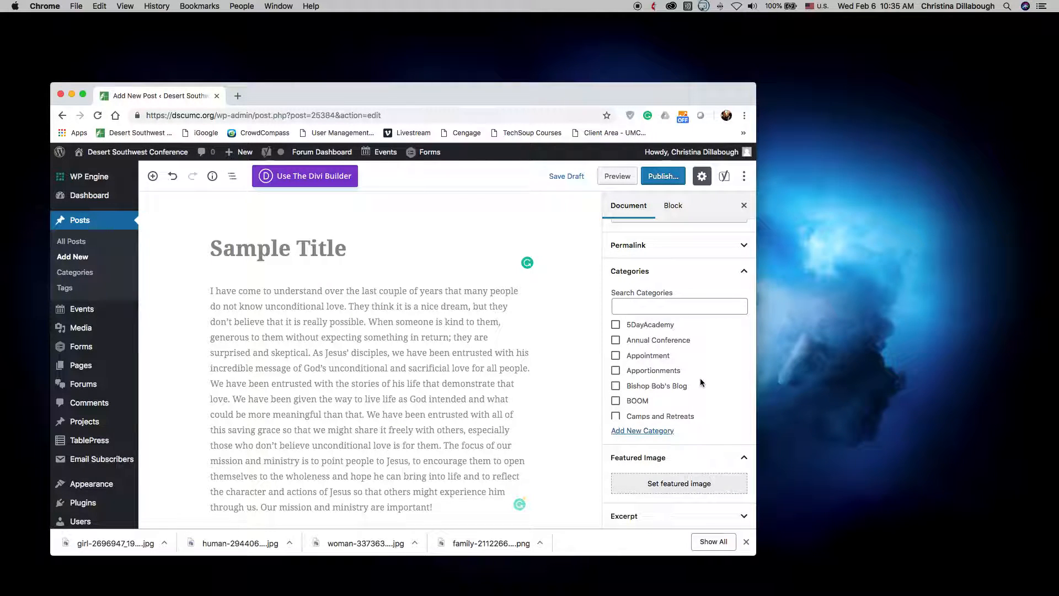
scroll(700, 379, down, 3)
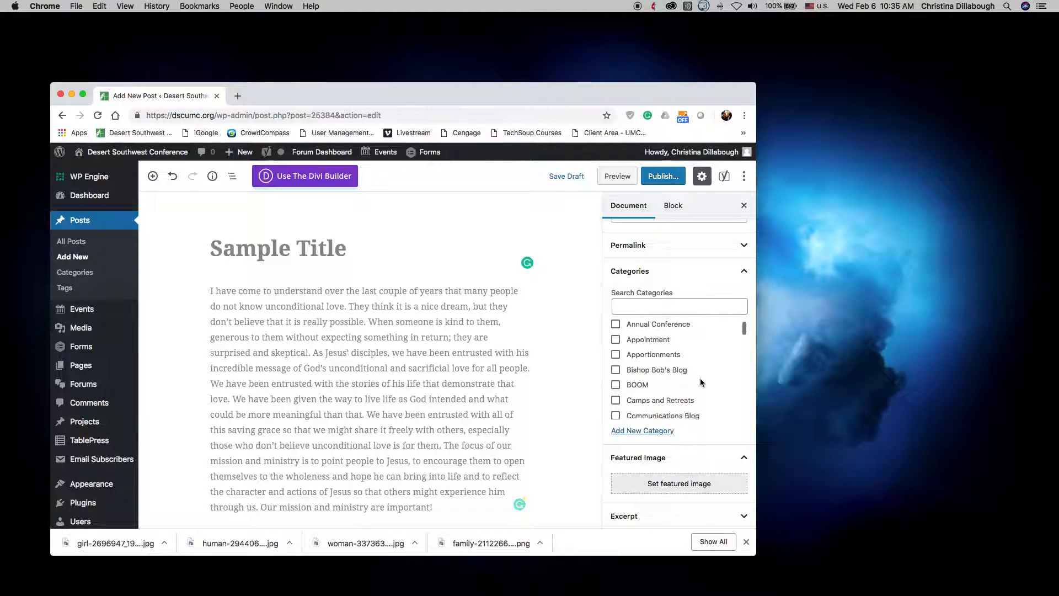
scroll(701, 380, down, 5)
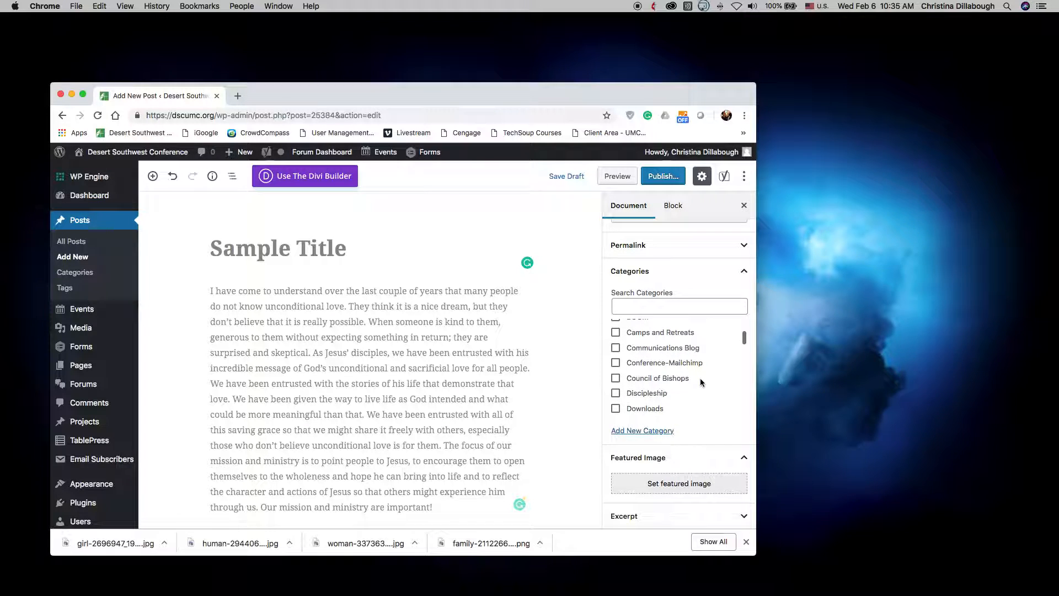
scroll(700, 380, down, 6)
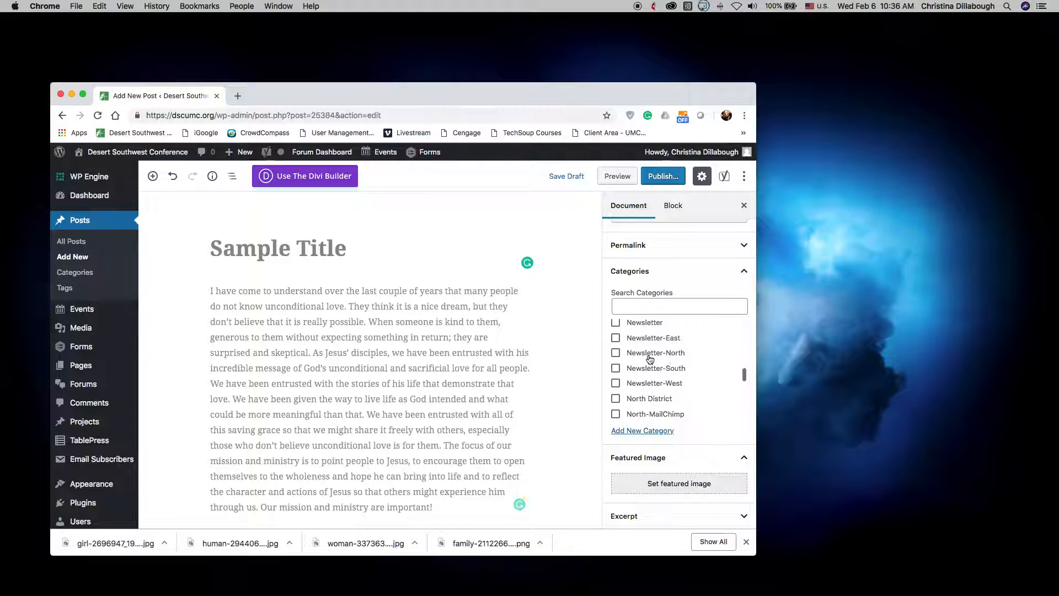
click(615, 384)
Add the West District category to the post, and tick and untick the West-MailChimp category.
scroll(702, 386, down, 2)
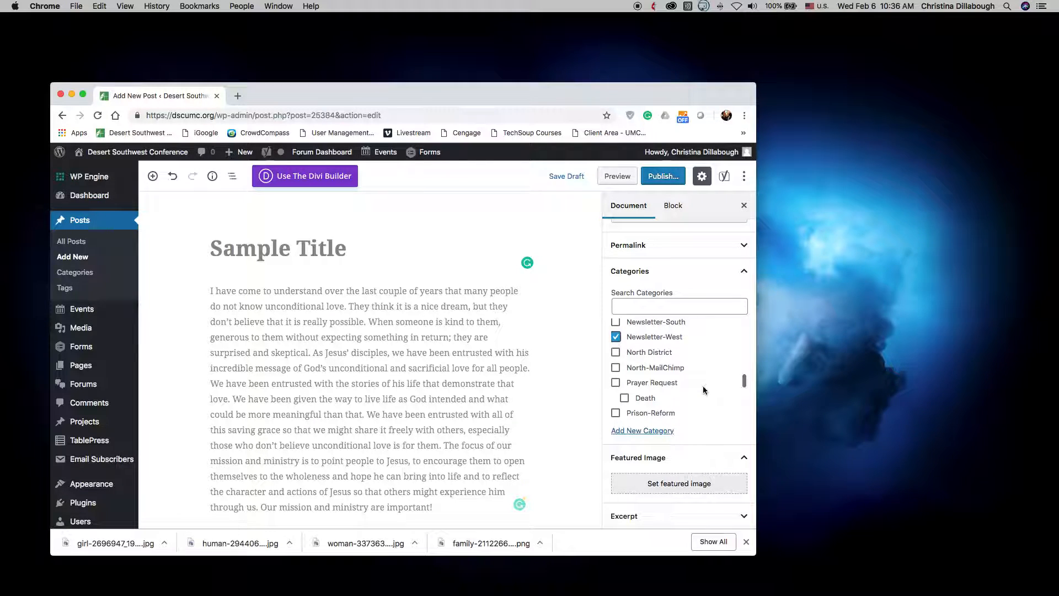
scroll(703, 387, down, 3)
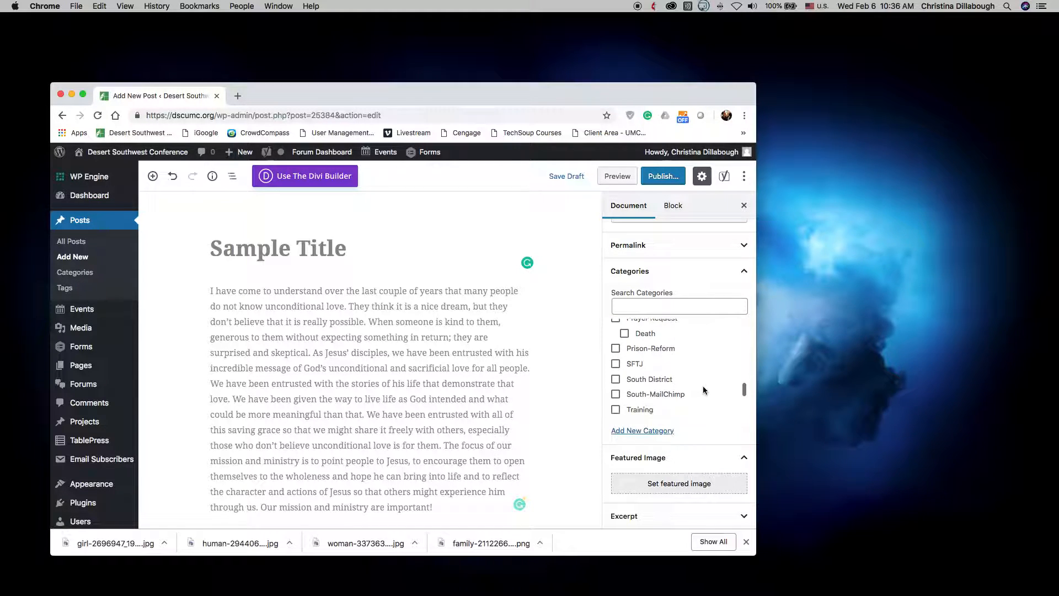
scroll(704, 390, down, 6)
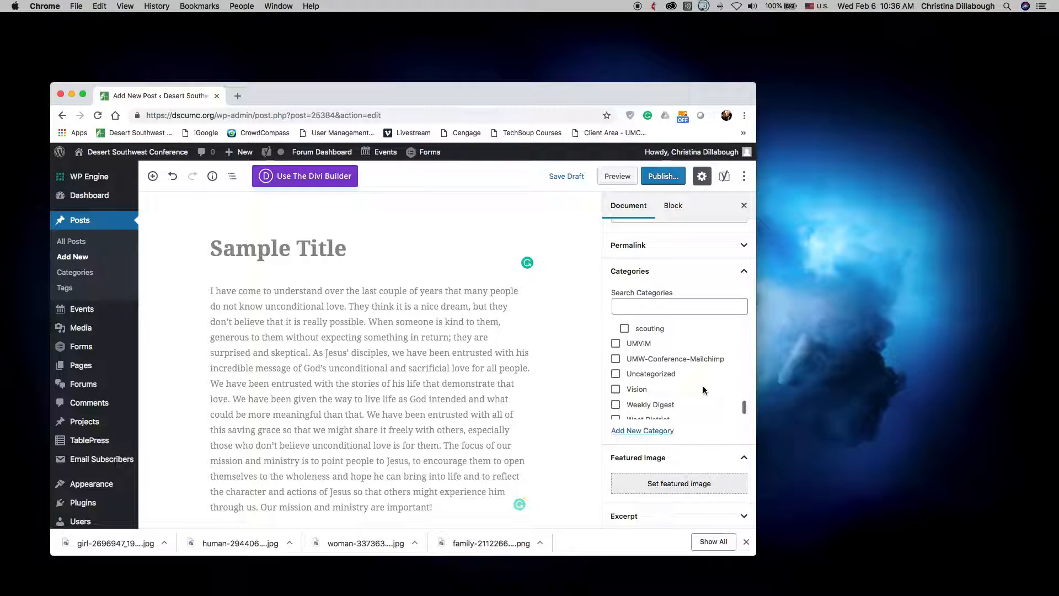
scroll(702, 385, down, 1)
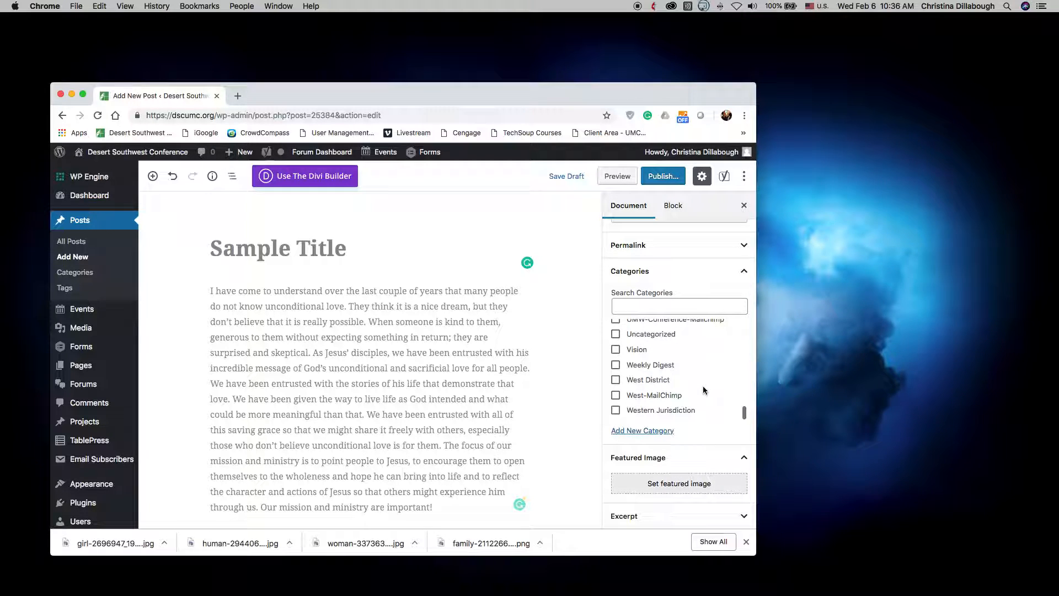
click(616, 380)
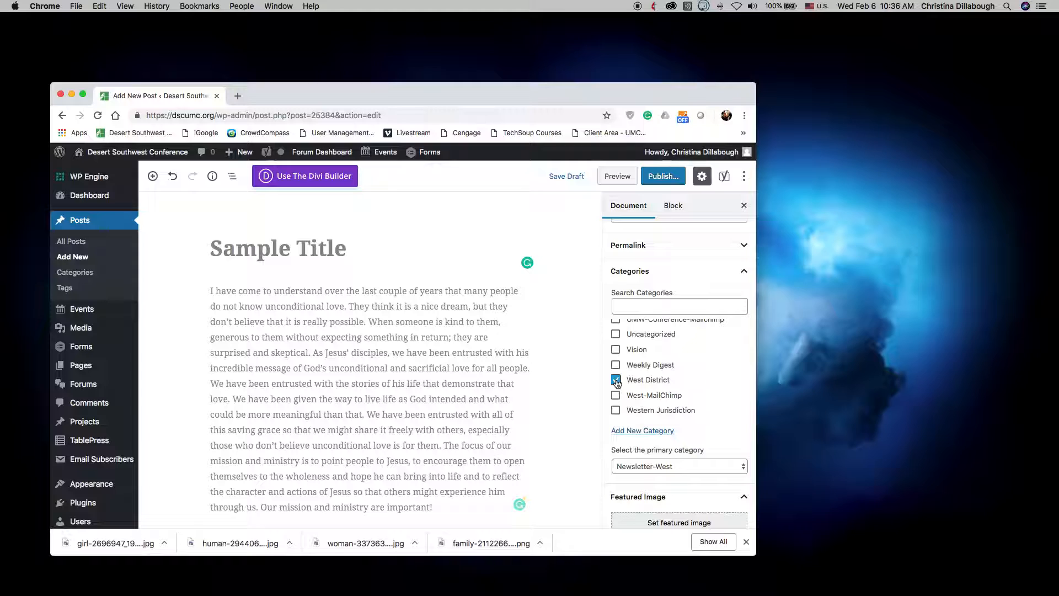
click(615, 396)
click(616, 395)
Upload family-2112266_1280.png from the Desktop folder as the image for the post's featured image.
scroll(684, 397, down, 3)
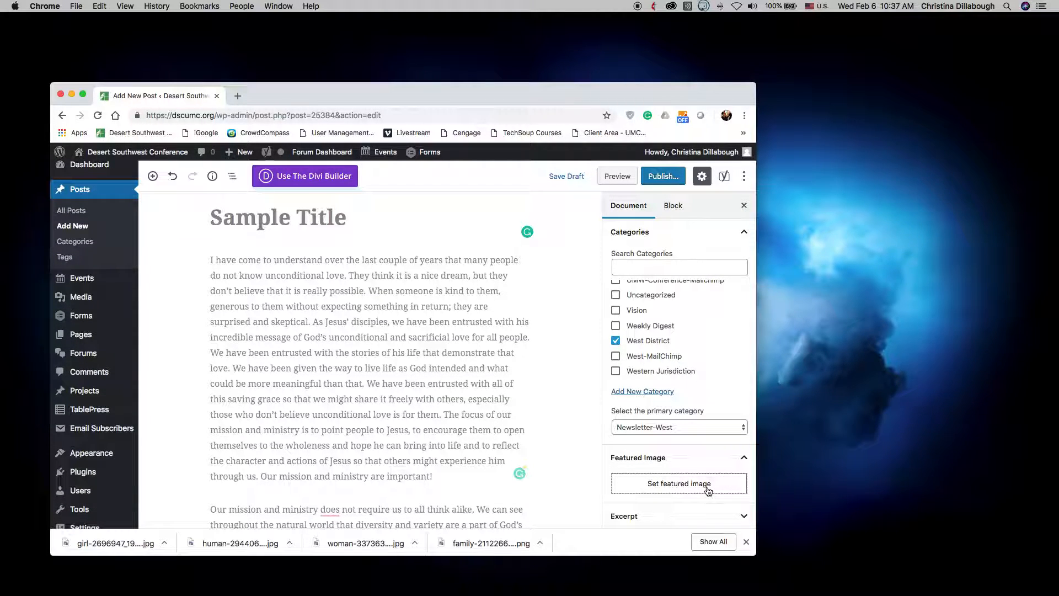
click(668, 484)
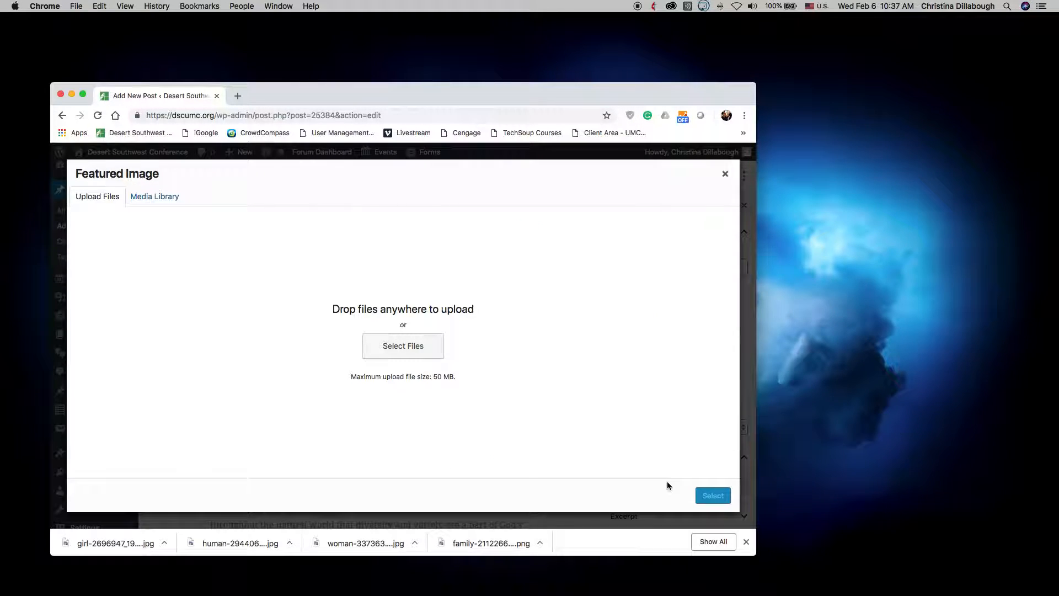
click(174, 201)
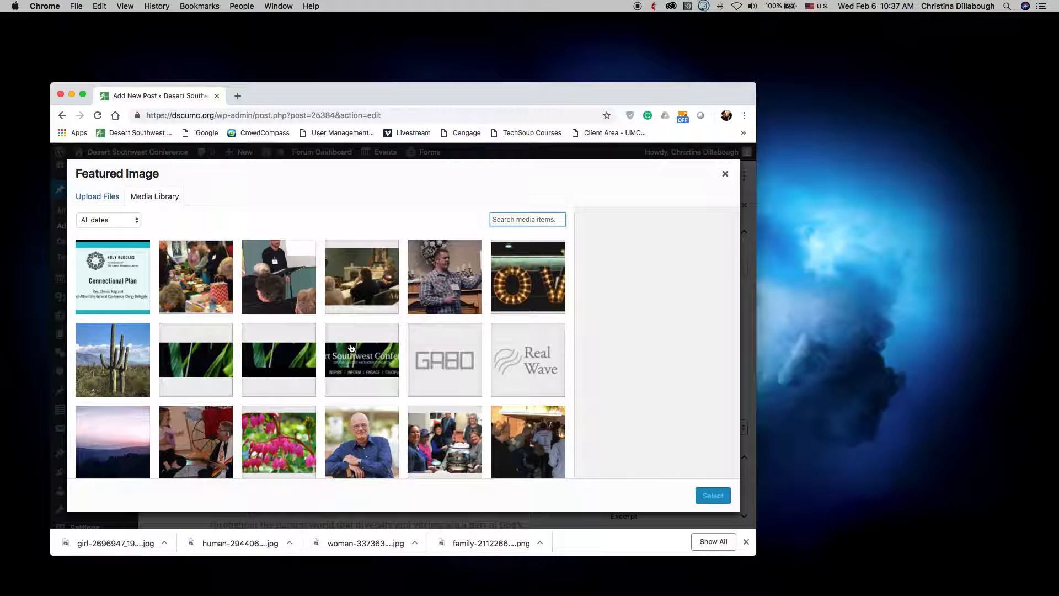
click(95, 198)
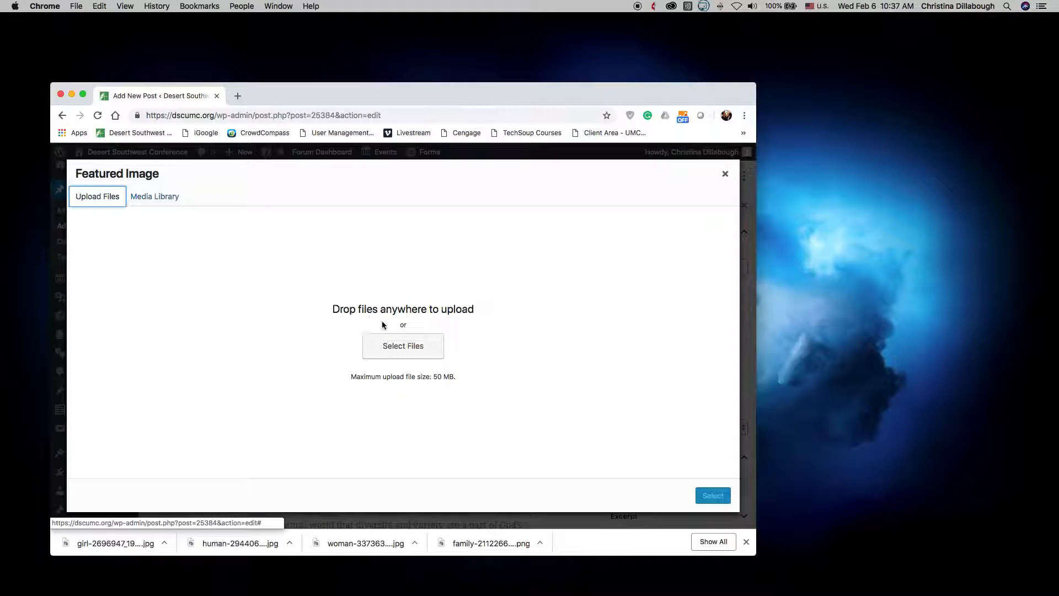
click(397, 352)
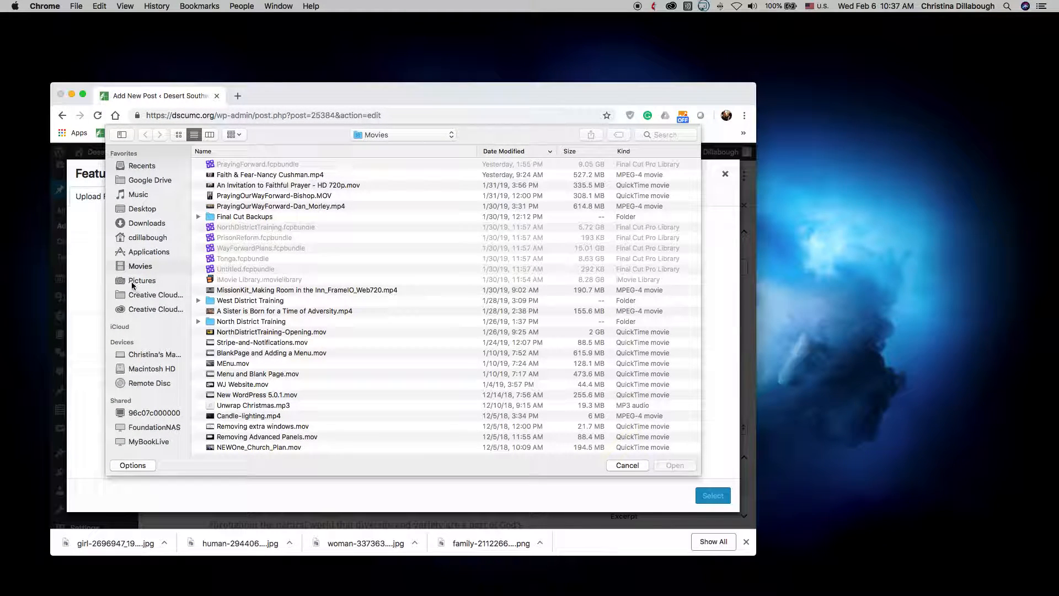
click(158, 211)
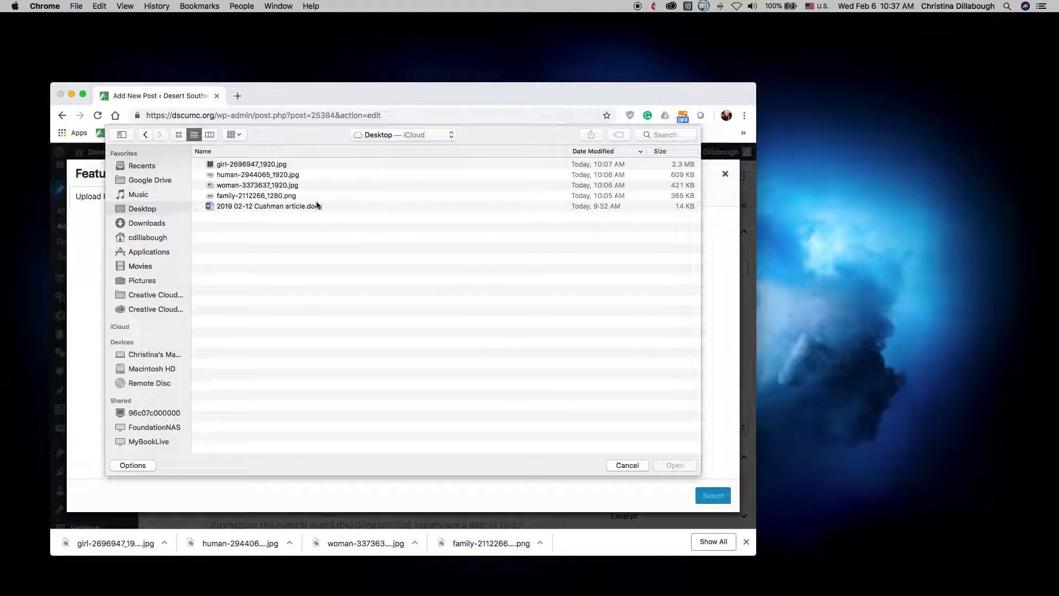
click(319, 196)
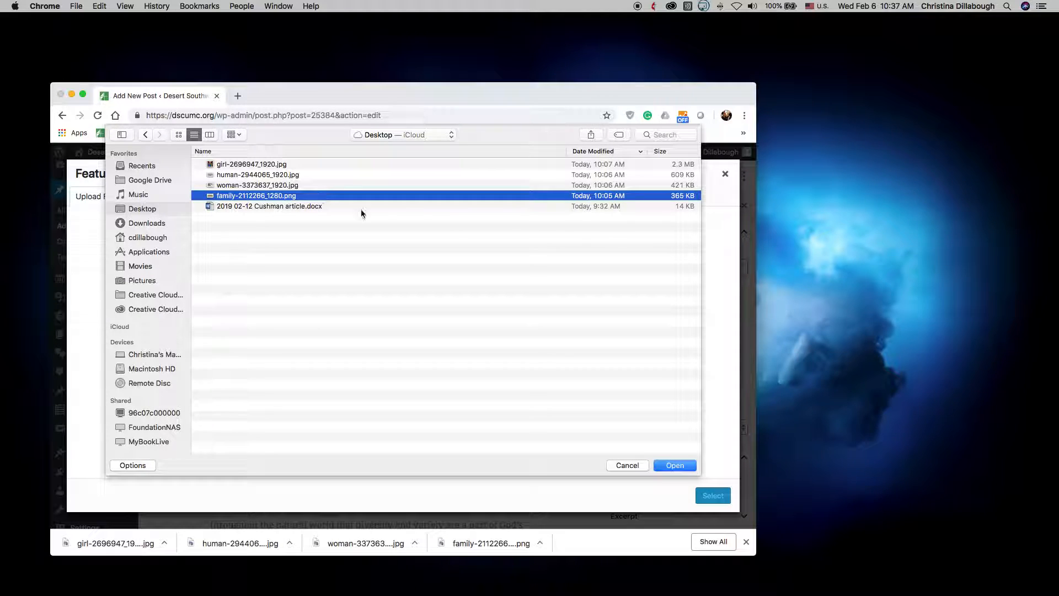
click(673, 465)
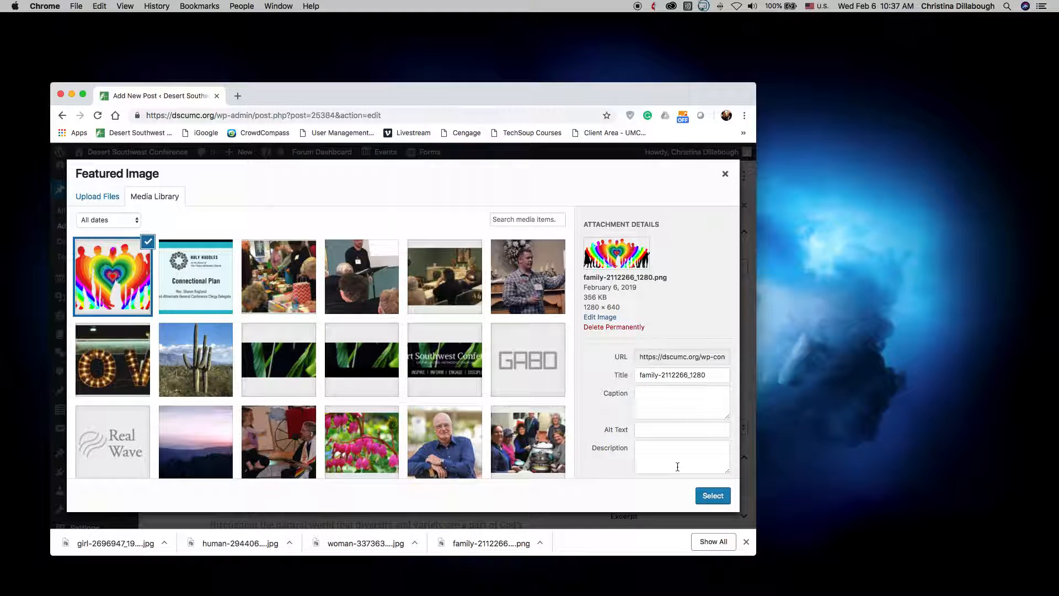
Open the uploaded family image for editing and scale it to 870 × 435 pixels.
click(596, 318)
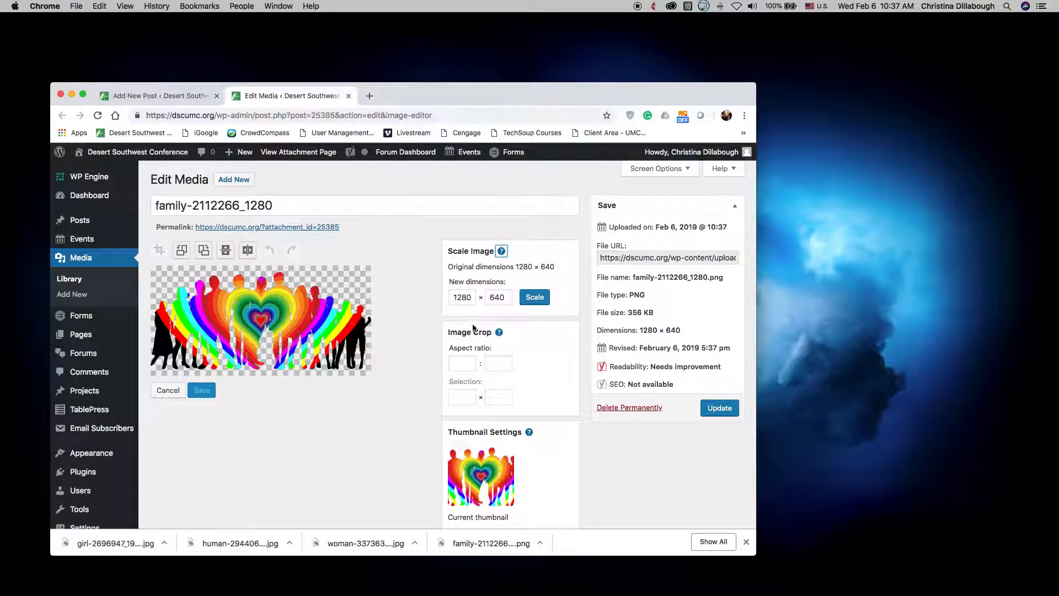
double_click(462, 298)
text(869)
key(Tab)
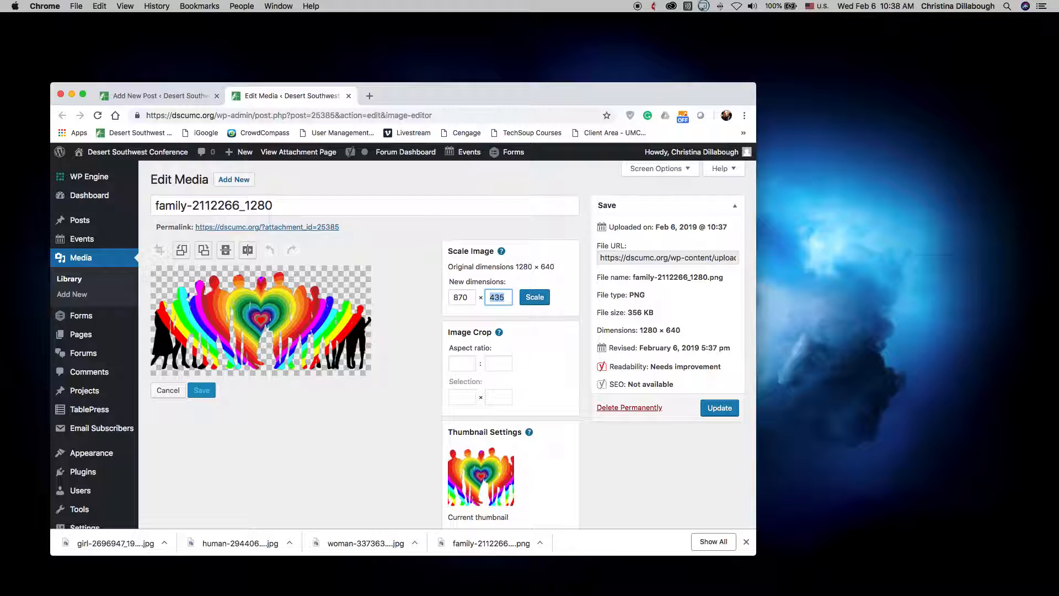
double_click(462, 297)
text(869)
key(Tab)
click(546, 298)
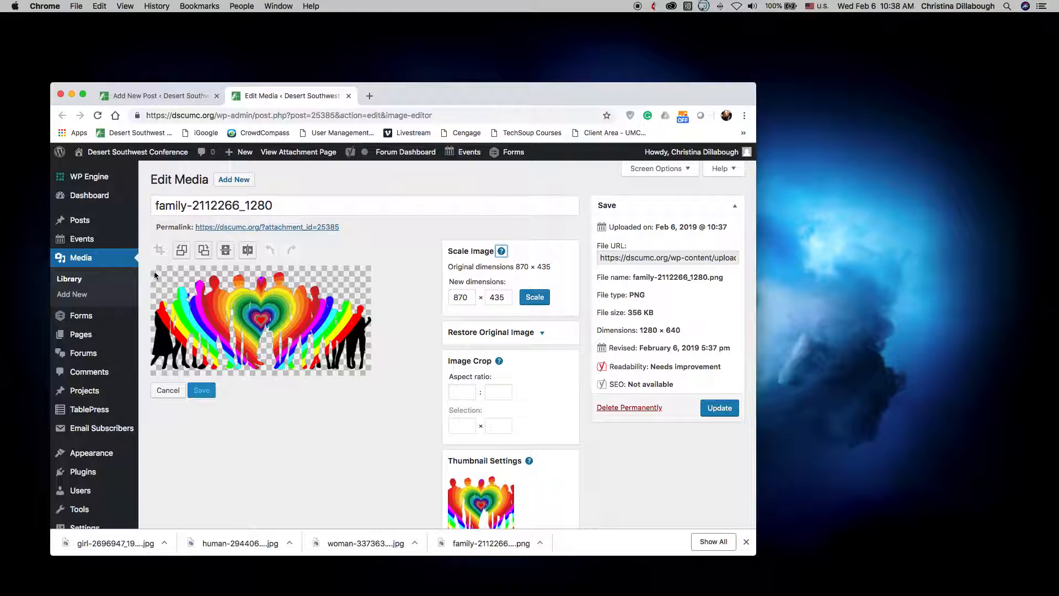
Draw a crop selection on the family image, set its size to 869 × 315 pixels and adjust its position.
drag(152, 271, 311, 352)
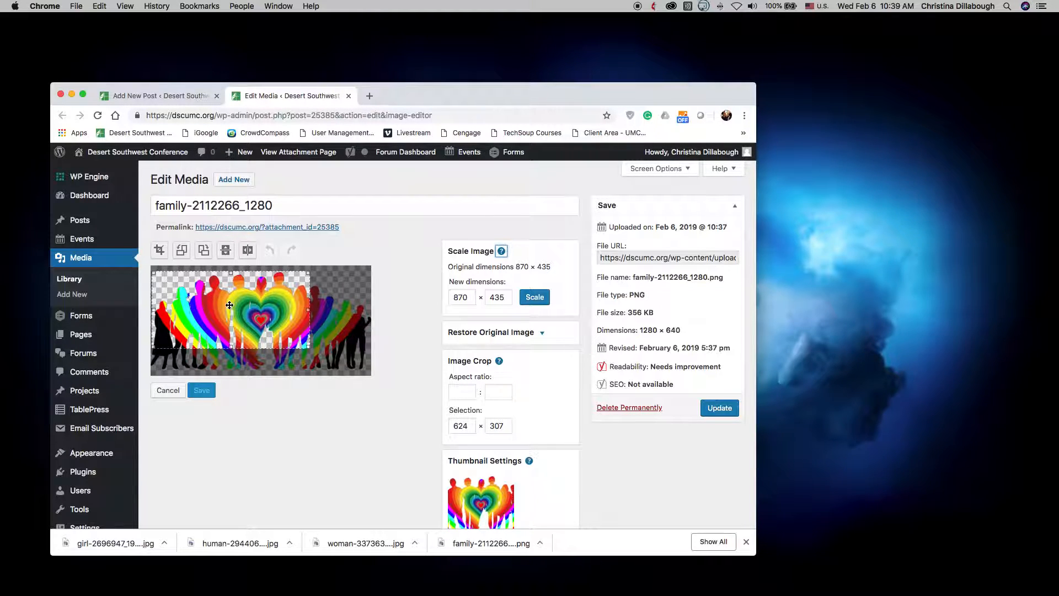
double_click(462, 423)
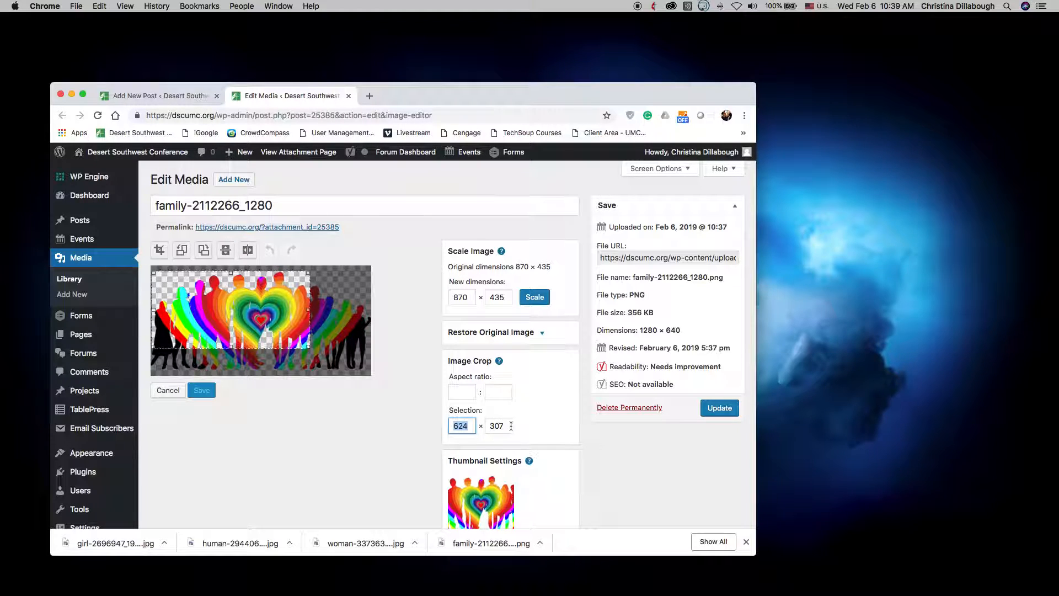
text(870)
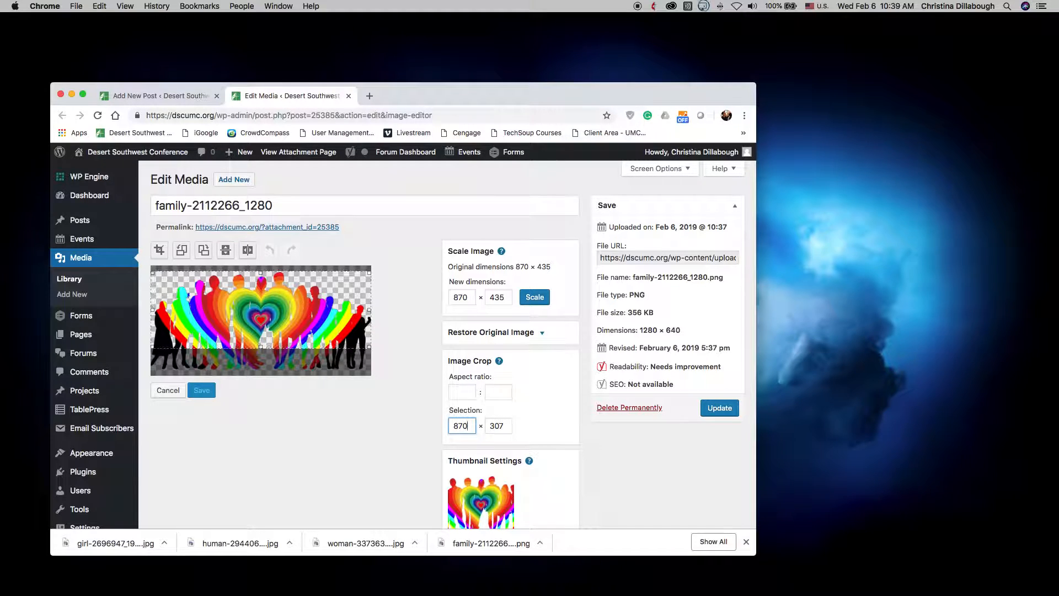
key(BackSpace)
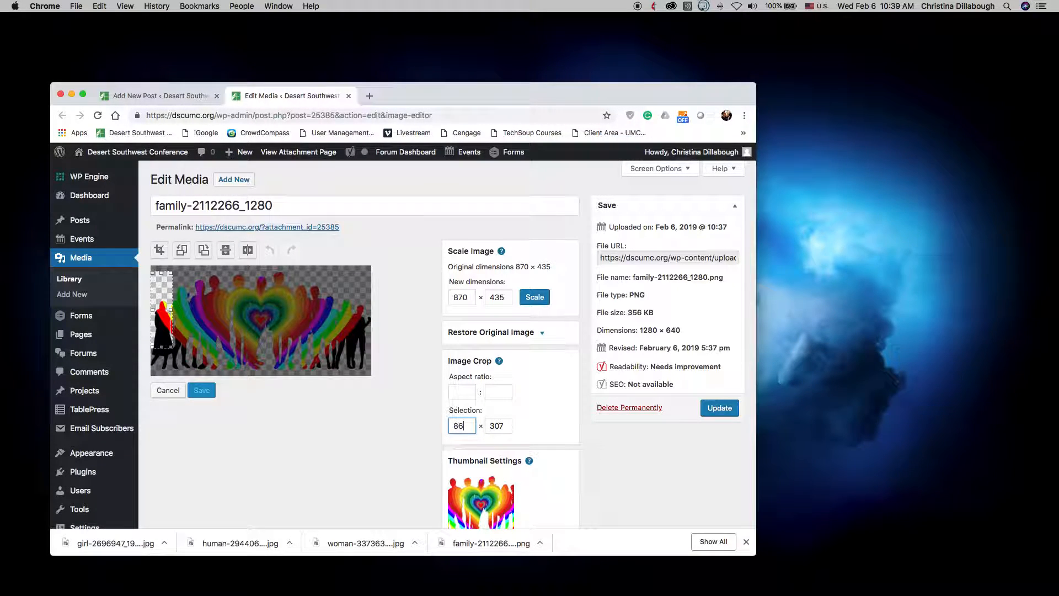
text(69)
click(499, 427)
key(BackSpace)
key(BackSpace)
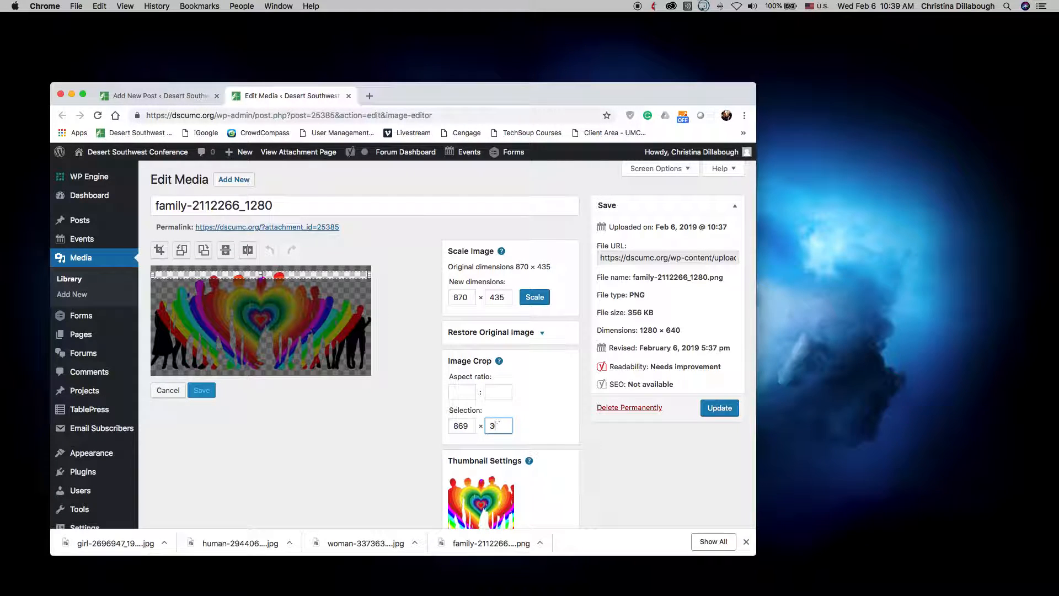
text(15)
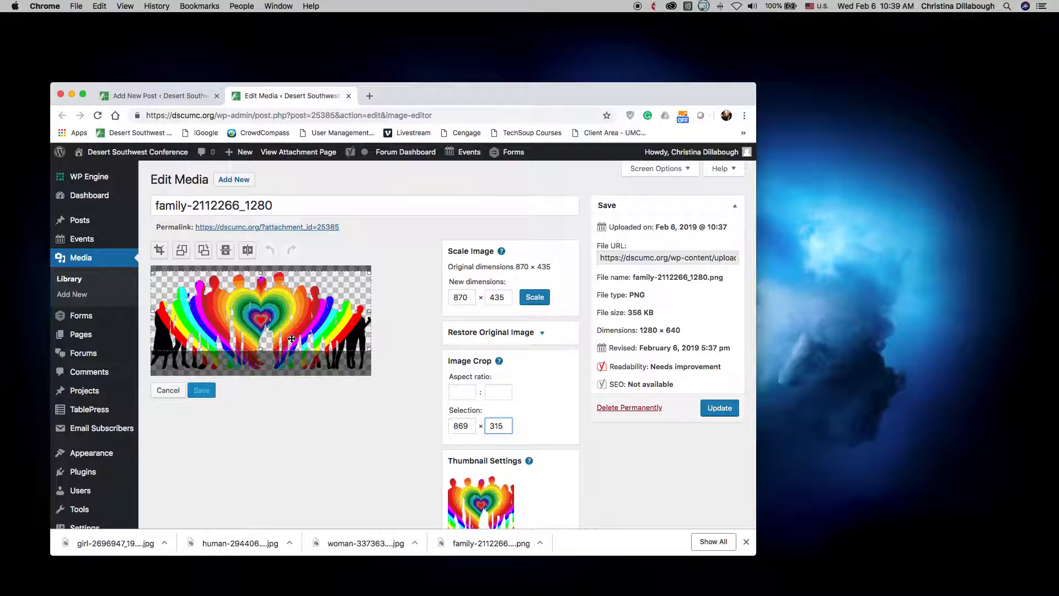
mouse_move(292, 339)
mouse_down()
mouse_move(291, 364)
mouse_move(290, 337)
mouse_up()
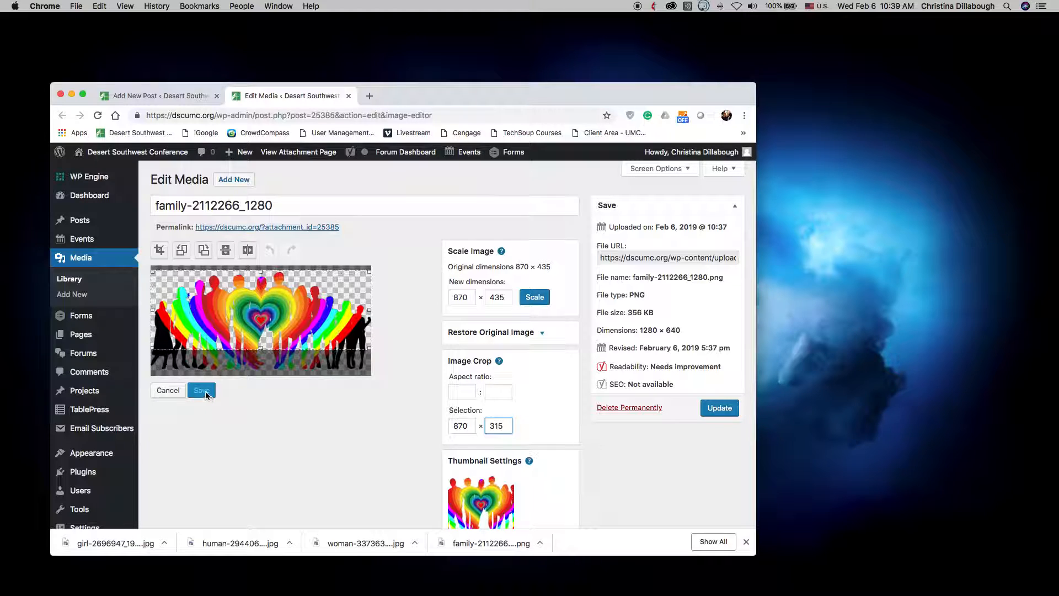
Crop the family image to the selection, save and update the media item, and close its editing page.
click(158, 250)
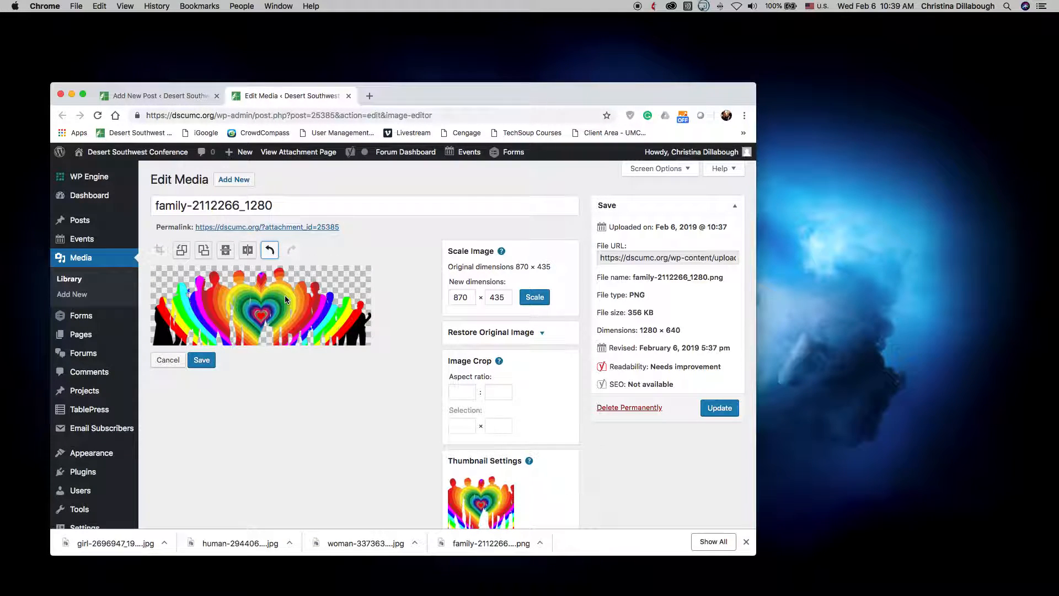
click(204, 361)
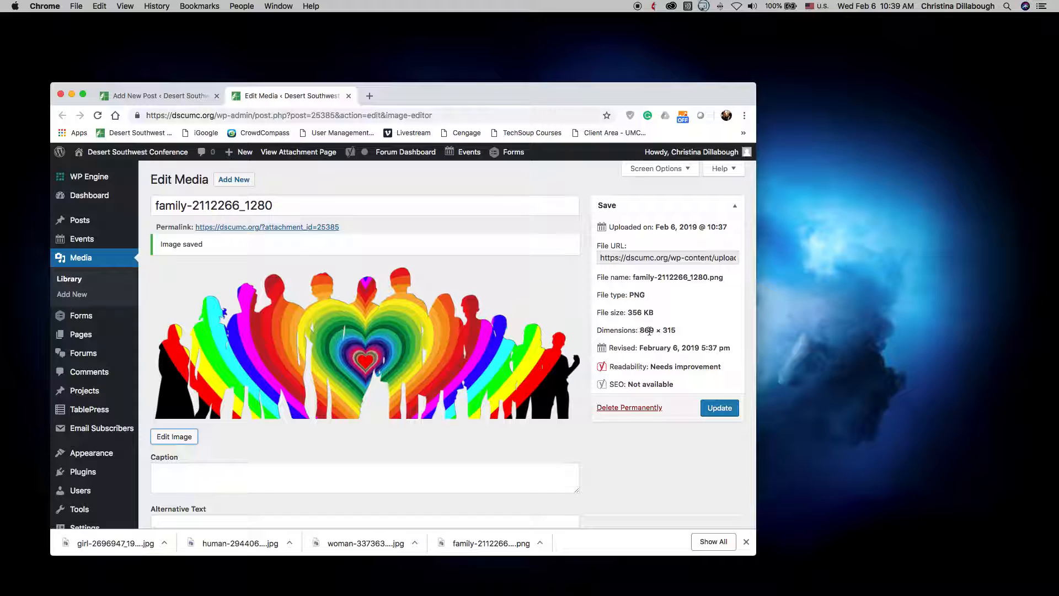
click(719, 411)
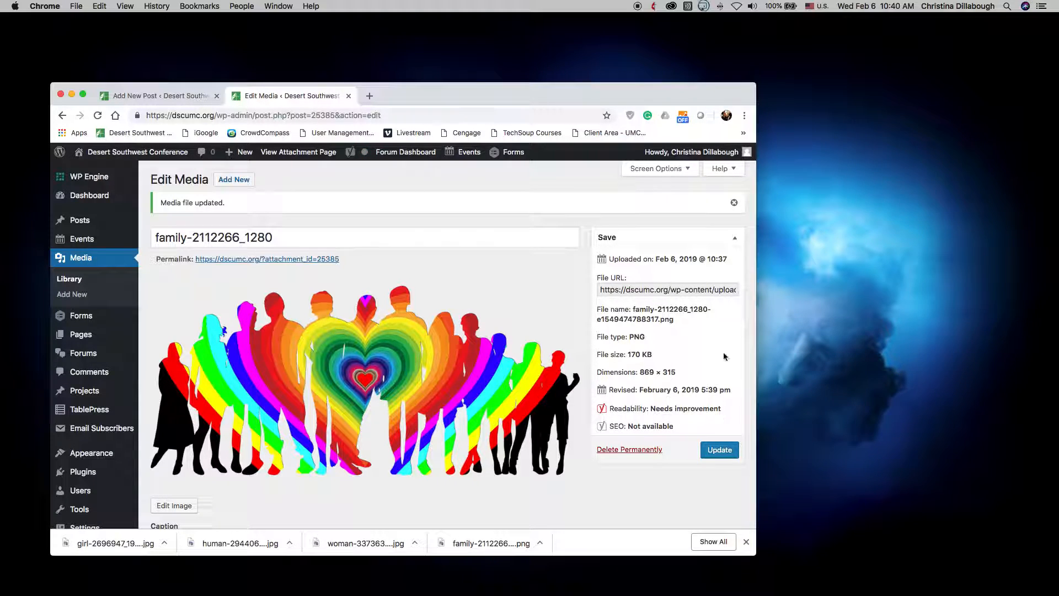
click(734, 203)
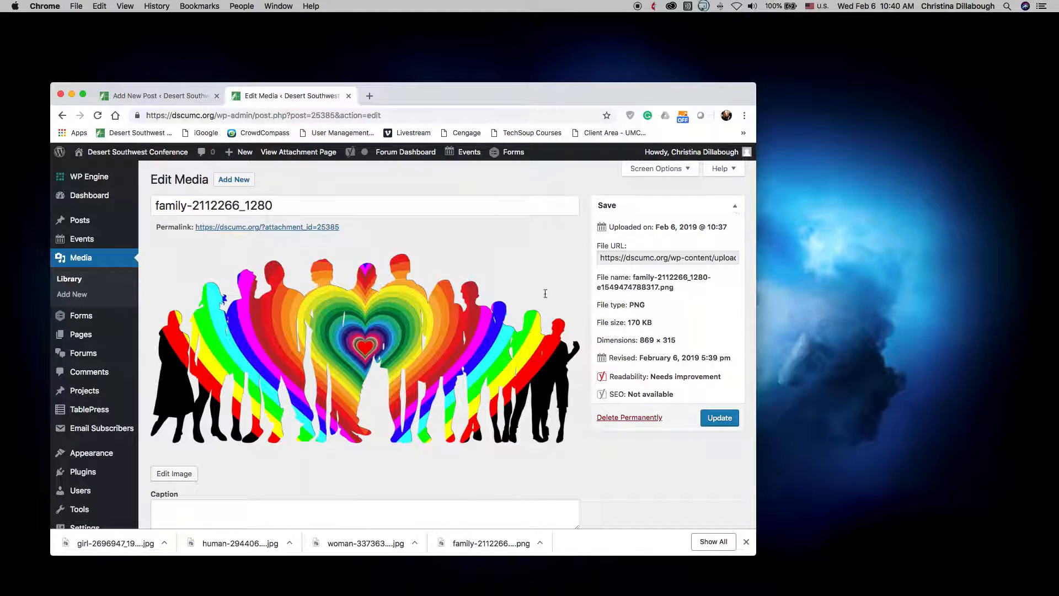
click(348, 97)
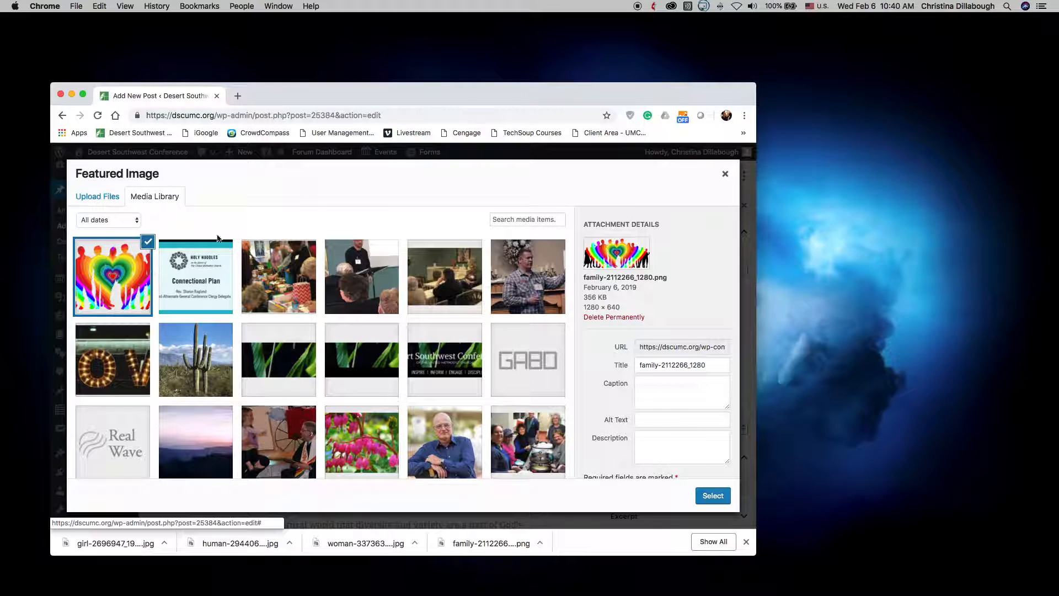
Reload the post editing page to refresh the edited family image in the media library.
click(270, 271)
click(129, 288)
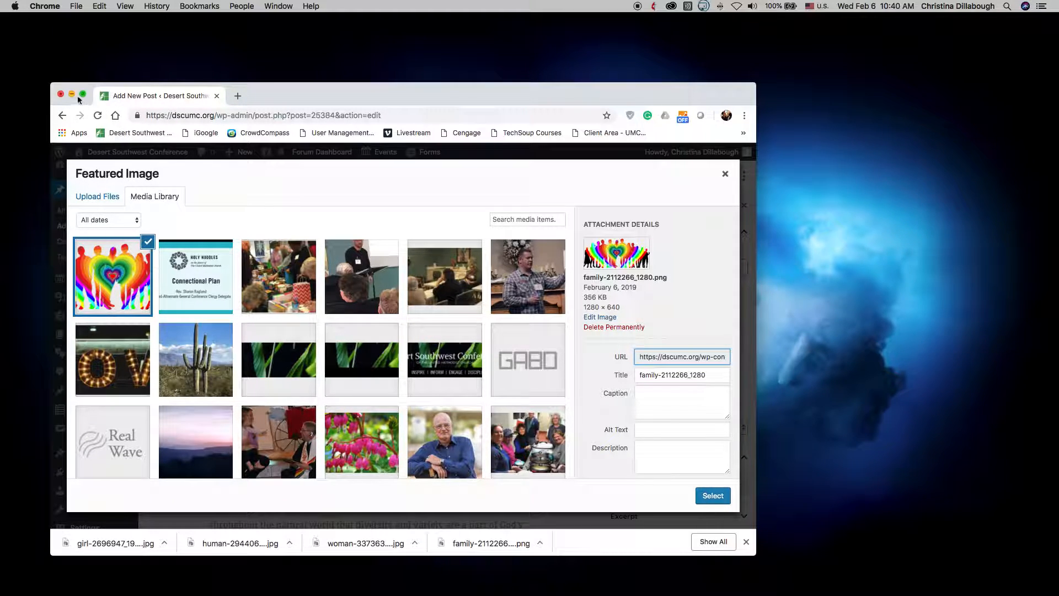
click(98, 116)
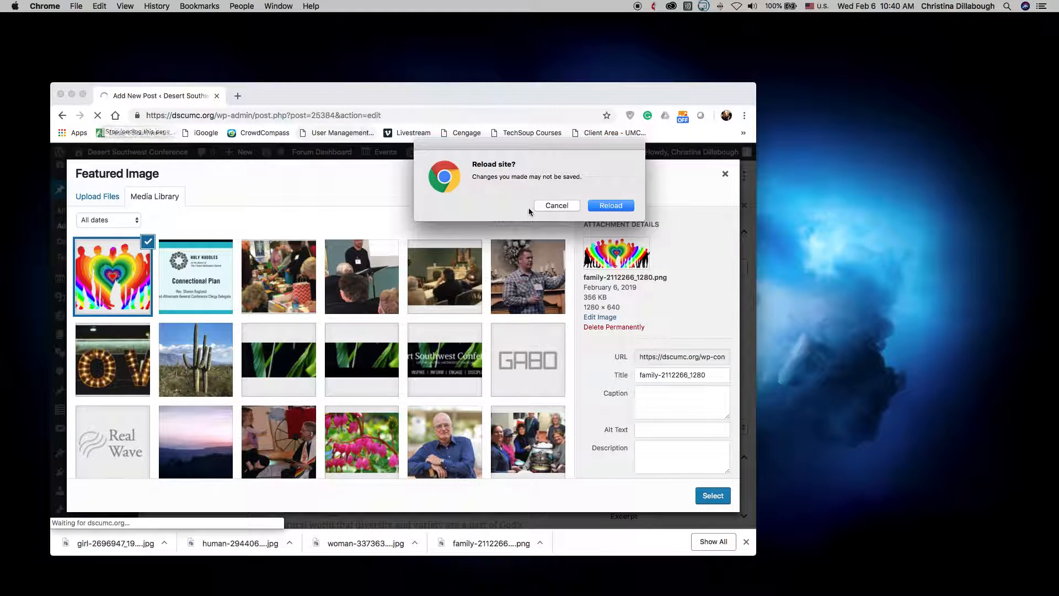
click(611, 205)
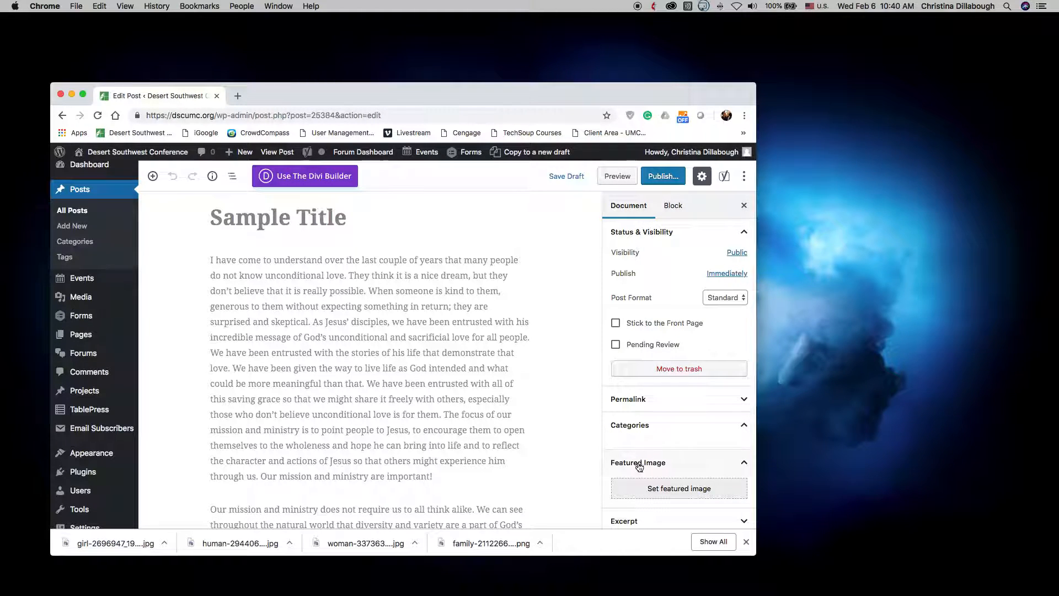
Set the cropped family-2112266_1280 image from the media library as the post's featured image.
click(654, 507)
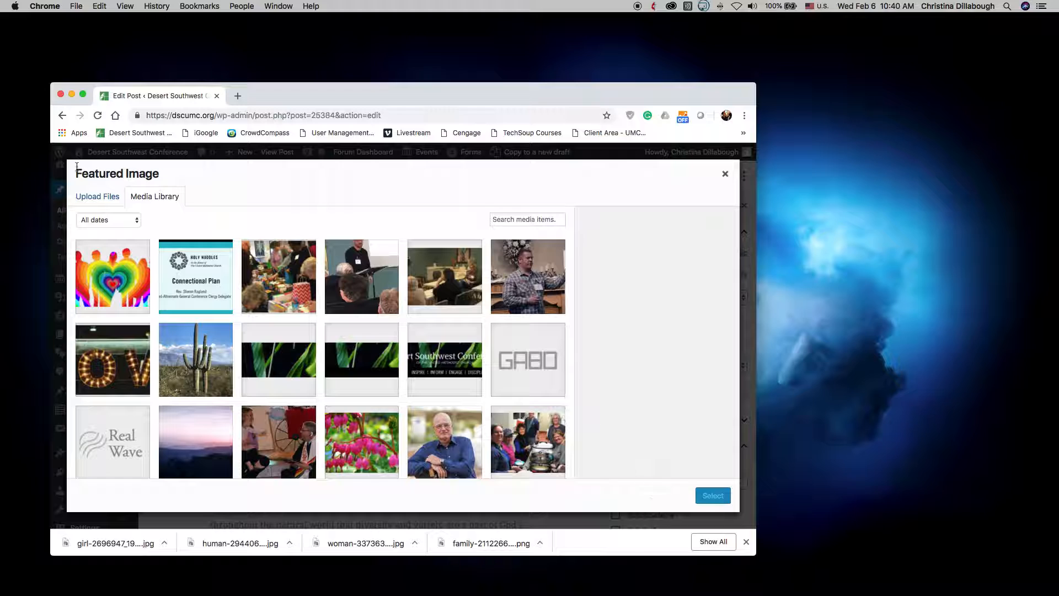
click(112, 281)
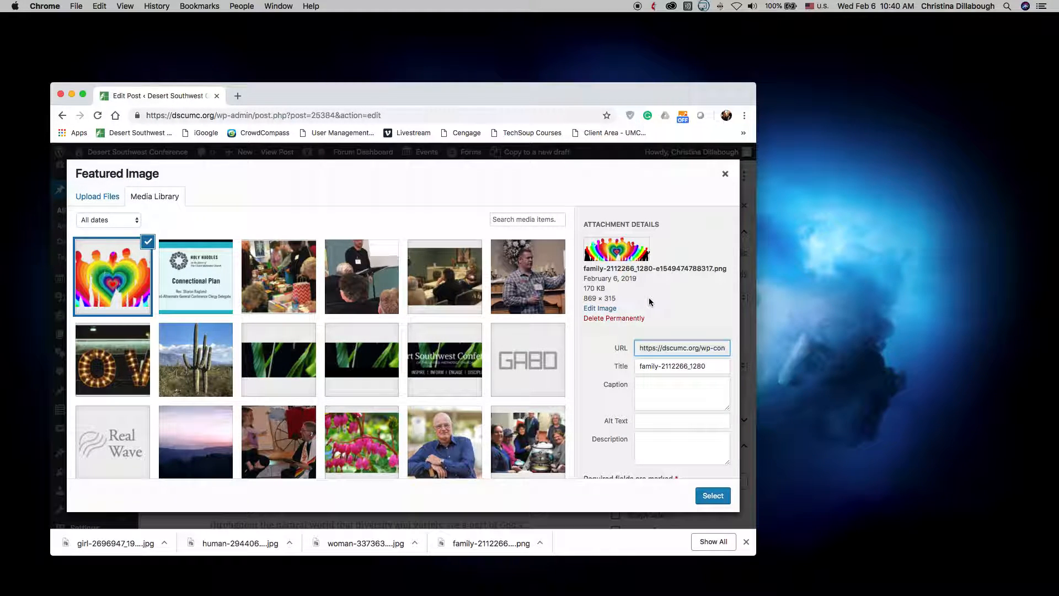
scroll(627, 304, down, 2)
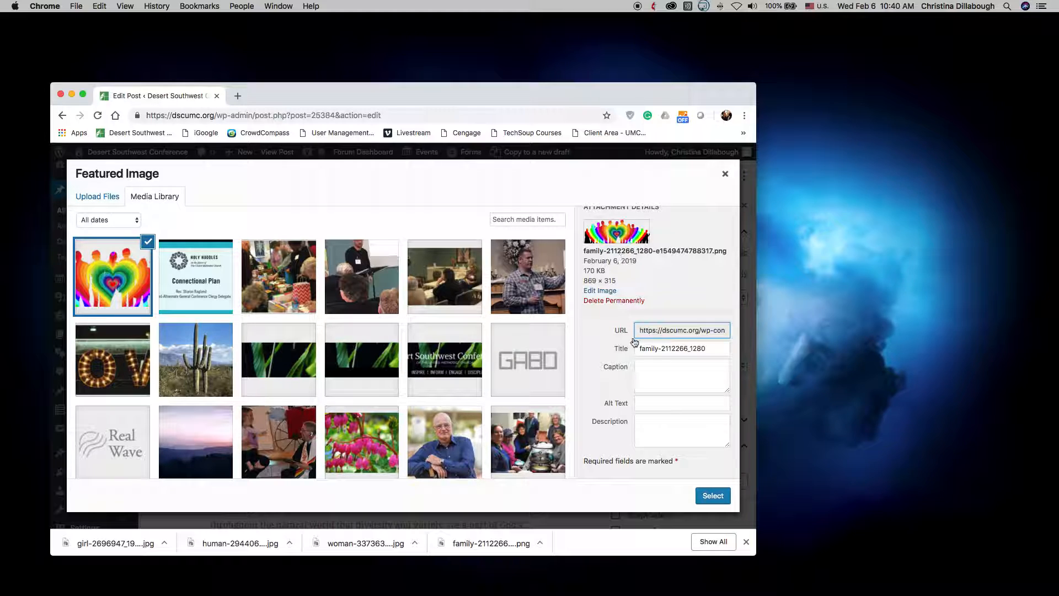
click(714, 496)
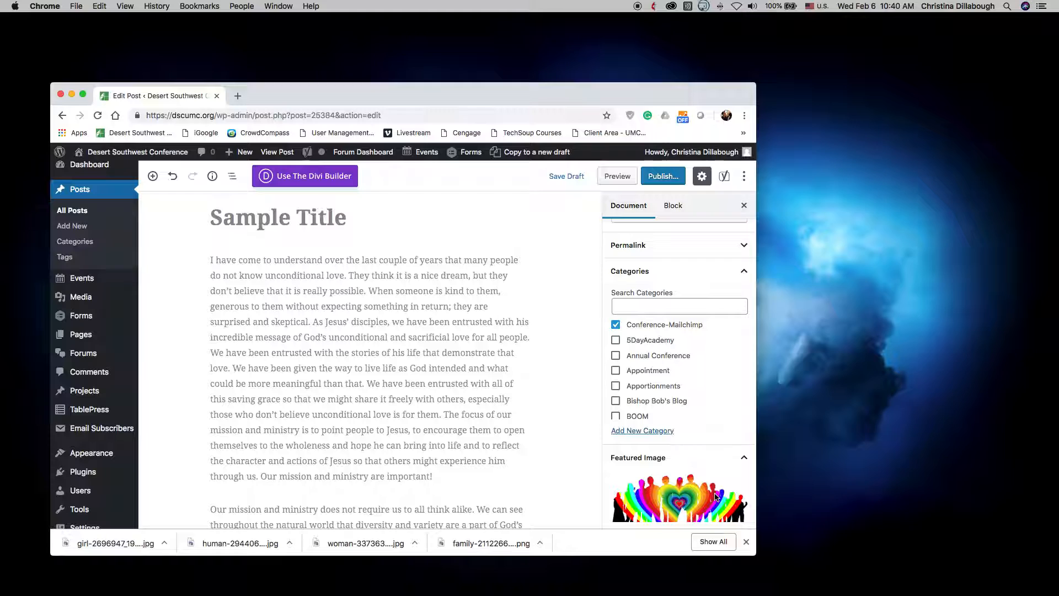
Examine the post's optional excerpt field and collapse its section without entering text.
scroll(715, 496, down, 2)
click(662, 517)
scroll(678, 494, down, 3)
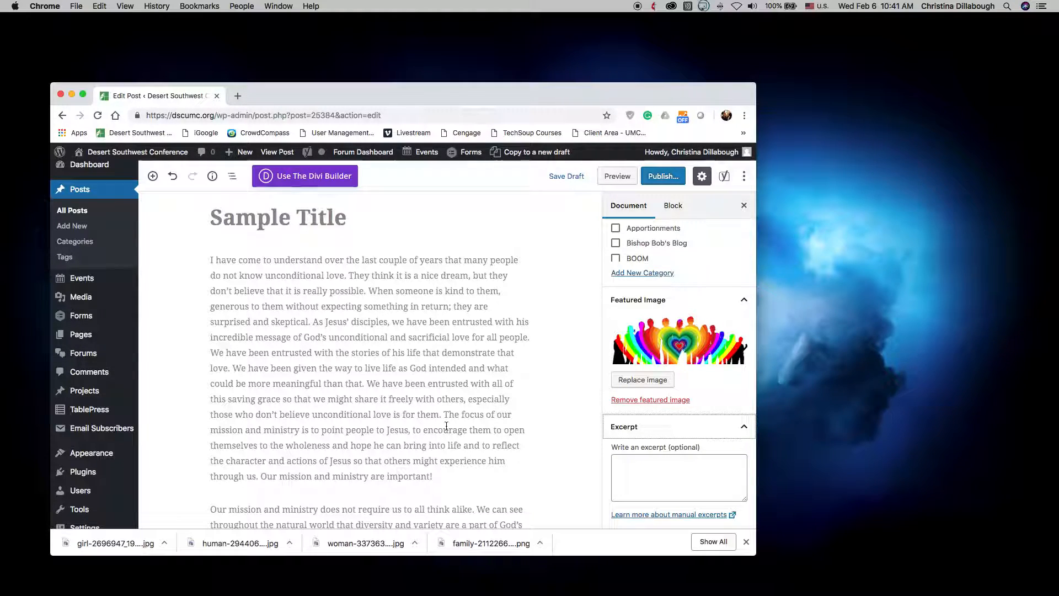
click(653, 480)
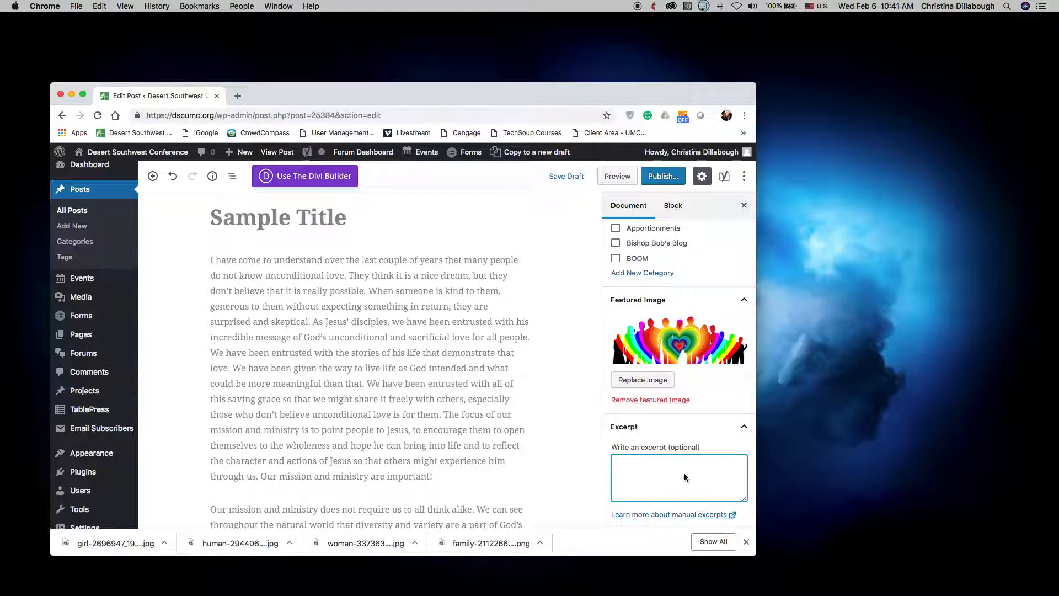
click(744, 427)
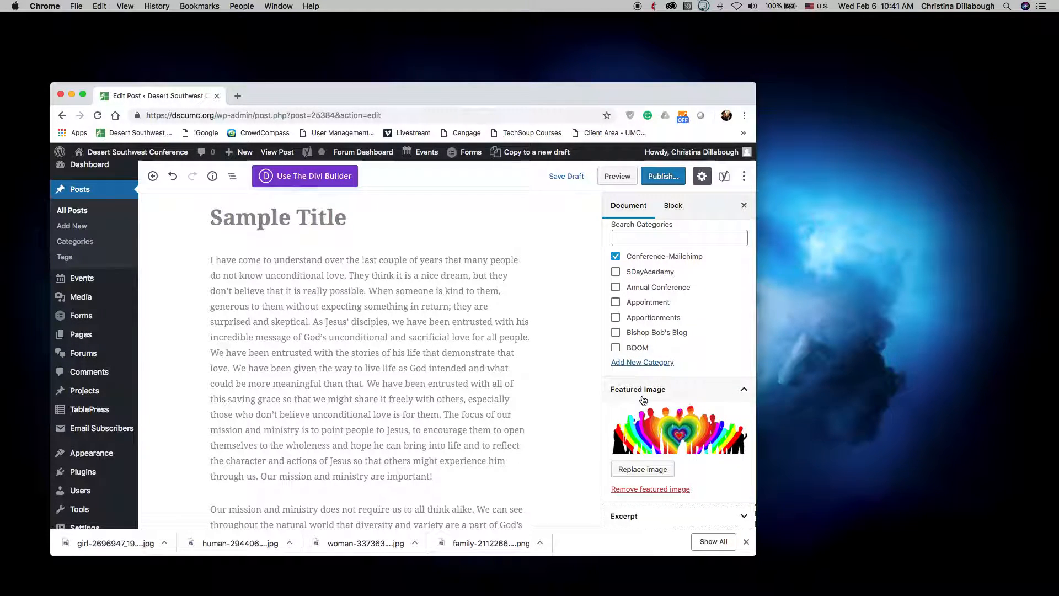
Browse the calendar months for the post's publish date and set the date to February 25, 2019.
scroll(671, 335, up, 5)
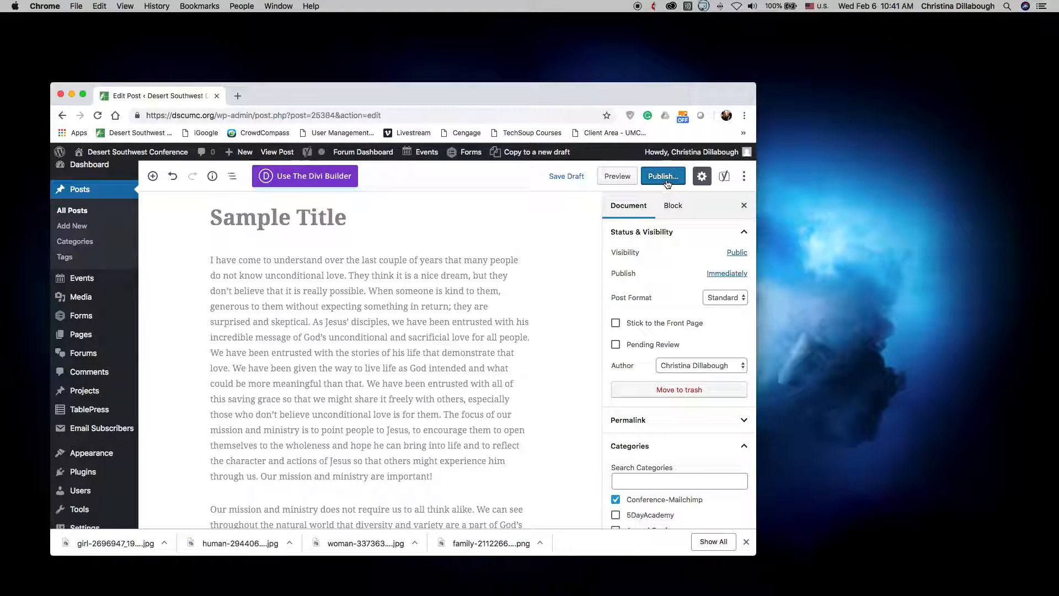
click(724, 275)
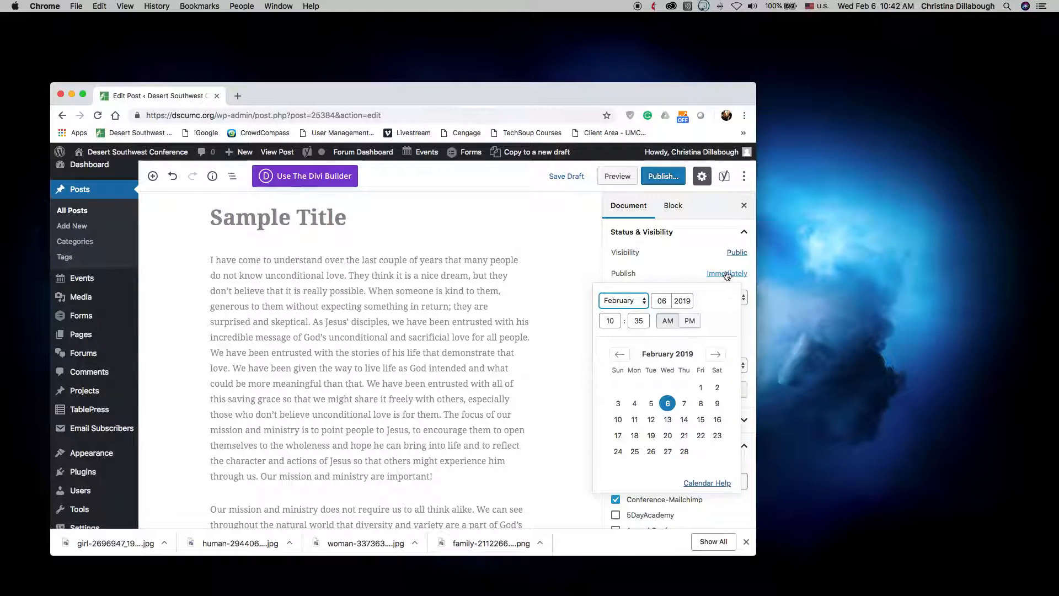
click(716, 355)
click(717, 356)
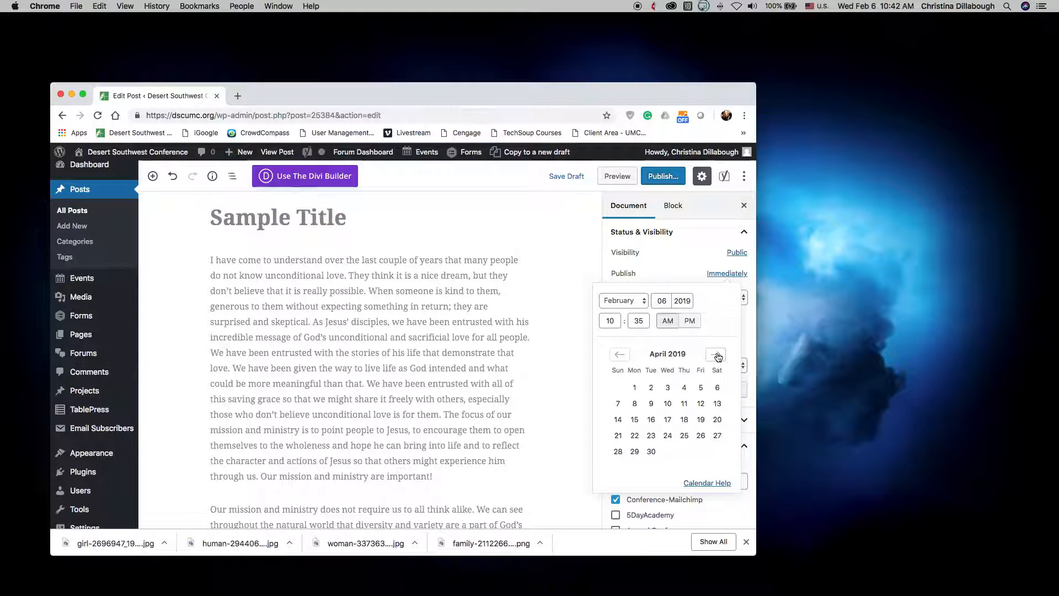
click(618, 358)
click(618, 356)
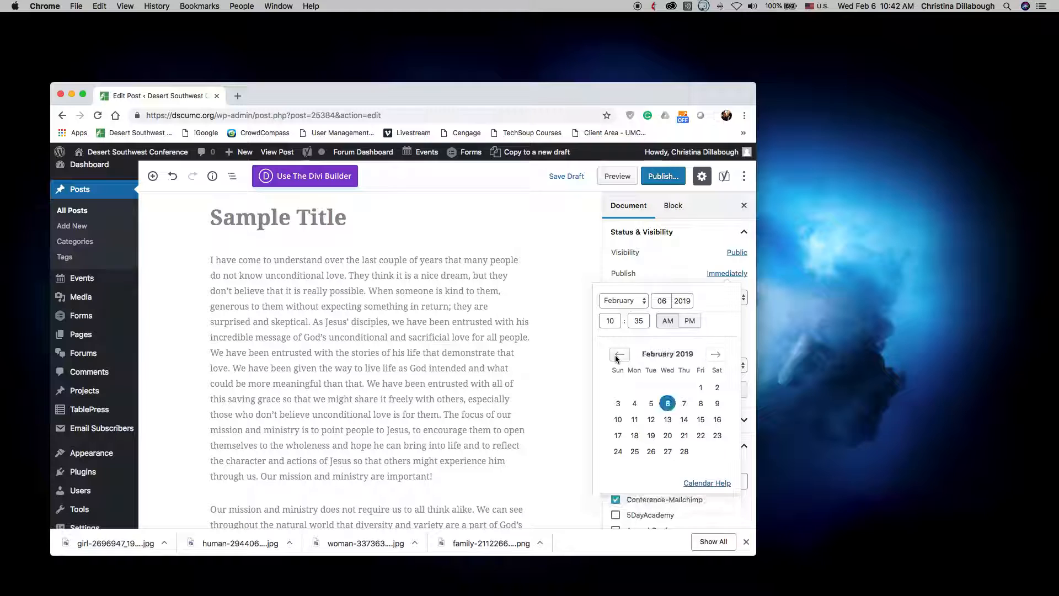
click(617, 356)
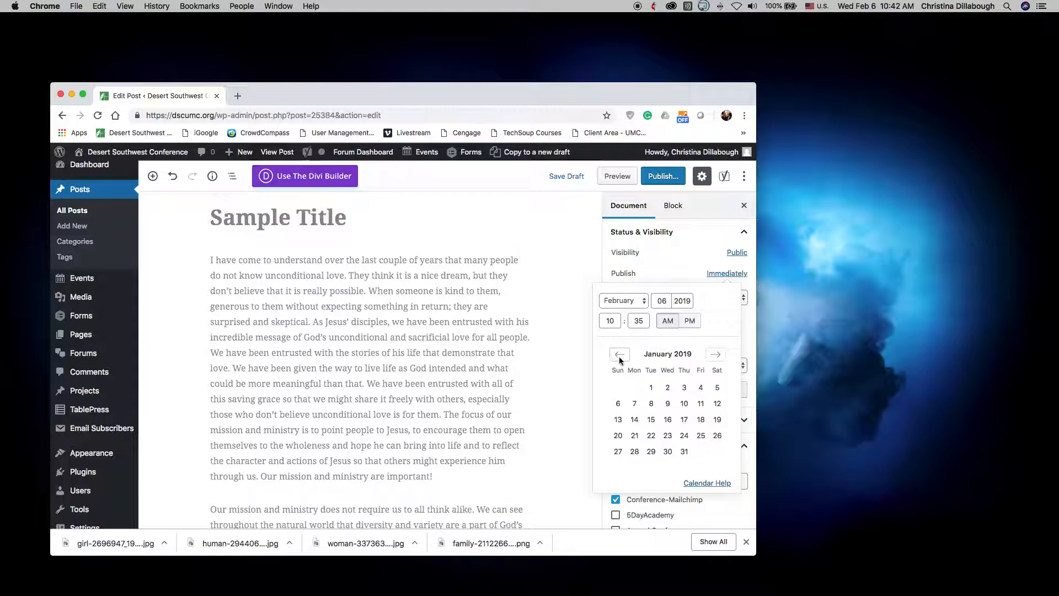
click(718, 354)
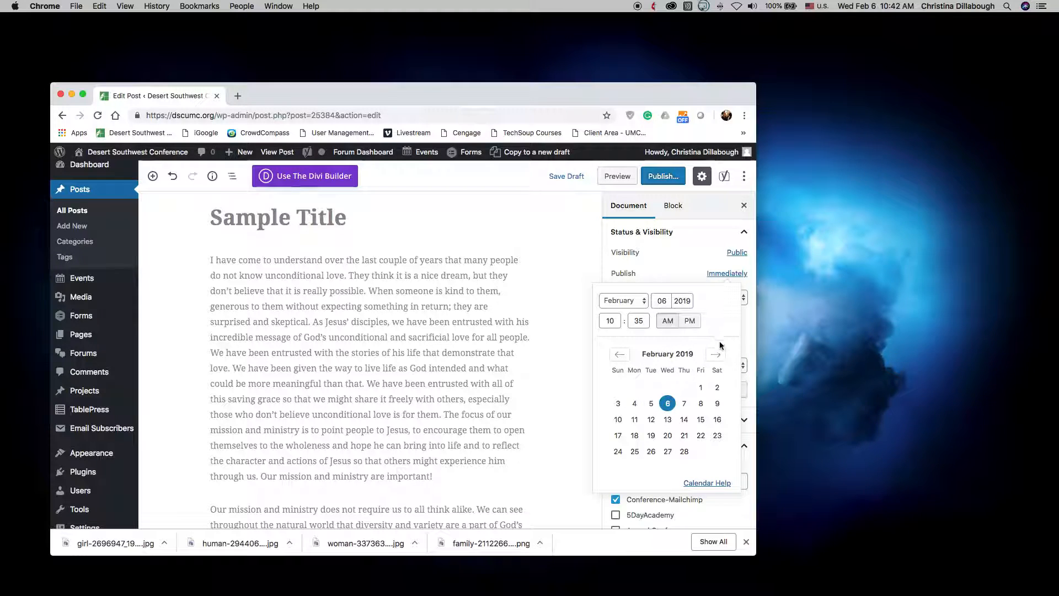
click(718, 355)
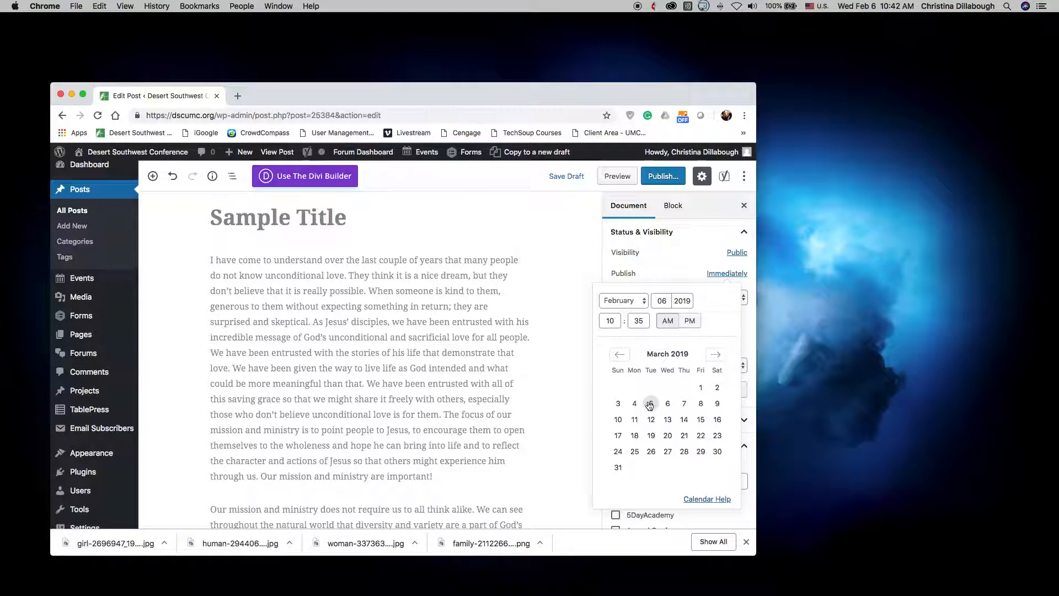
click(619, 353)
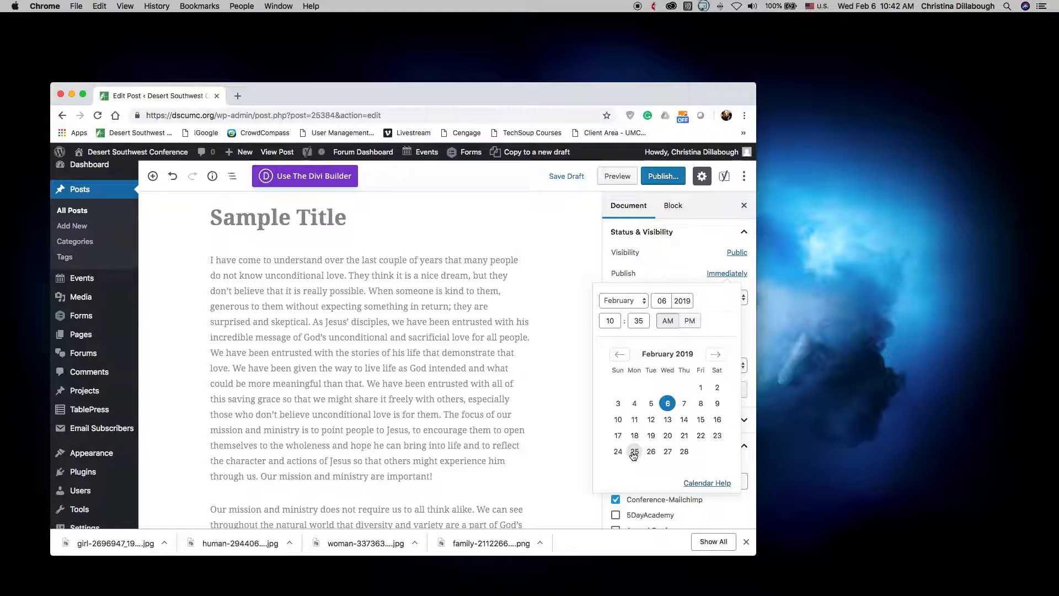
click(634, 451)
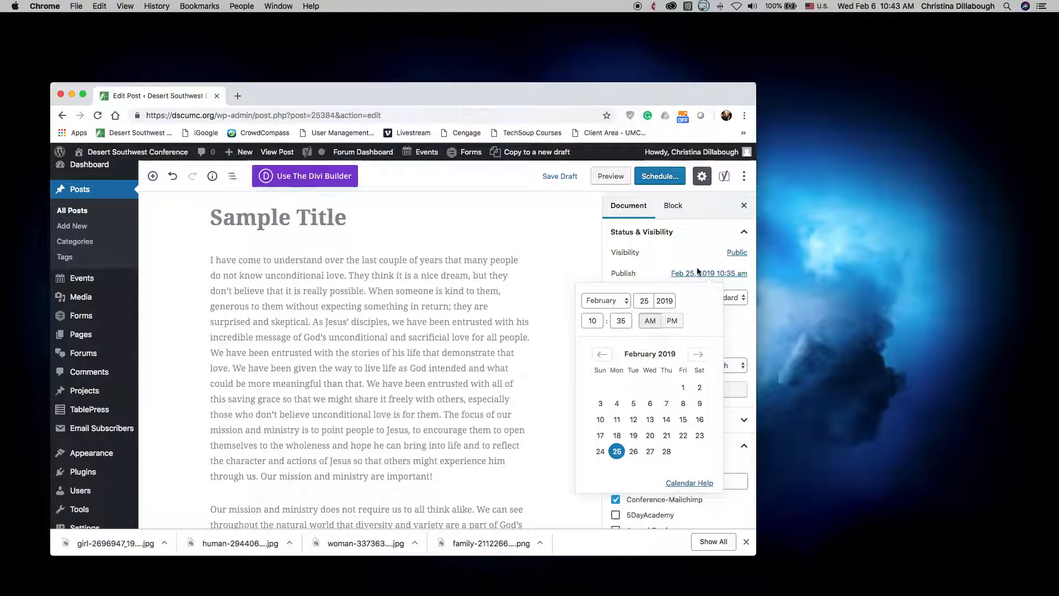
click(749, 278)
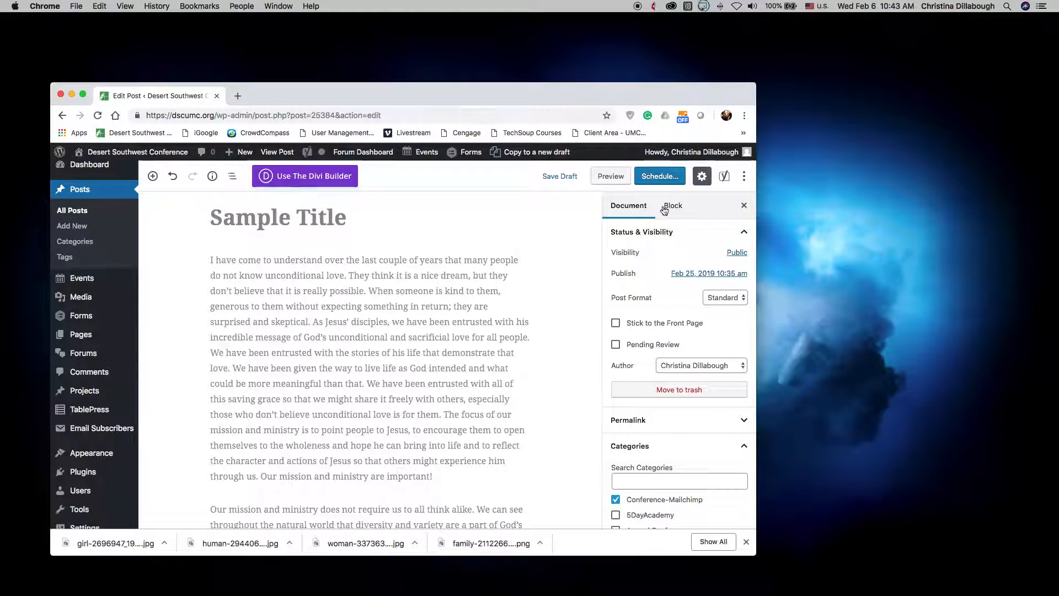
Schedule the Sample Title post for publication and close the scheduling summary.
click(662, 177)
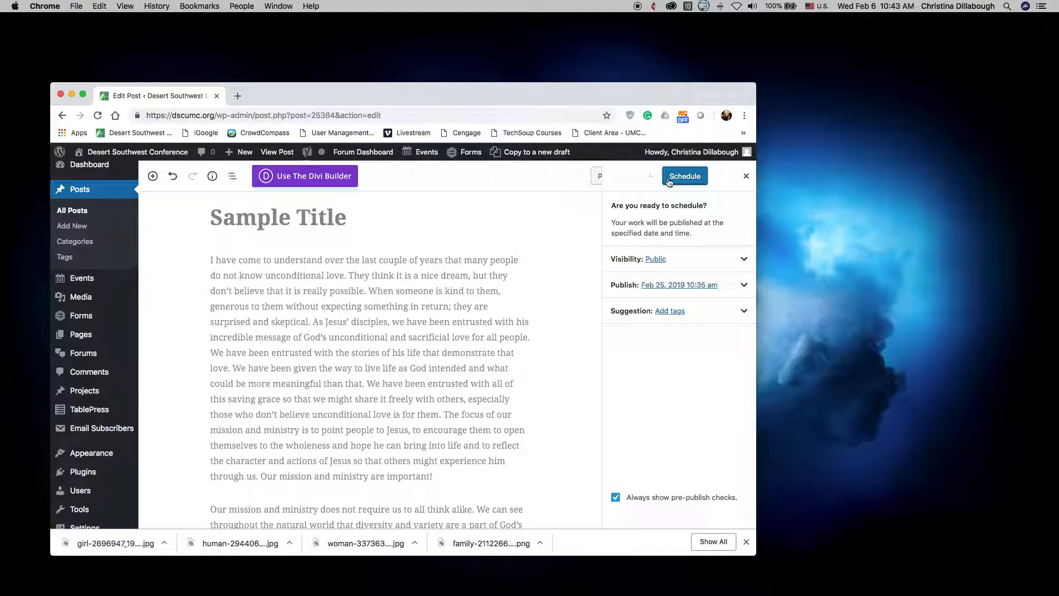
click(678, 178)
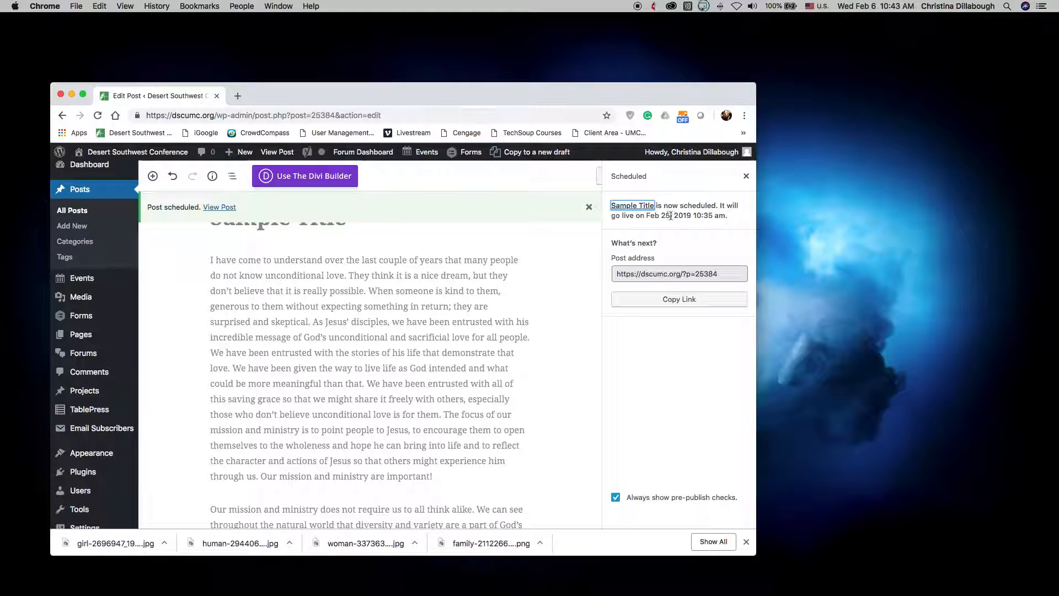
click(748, 178)
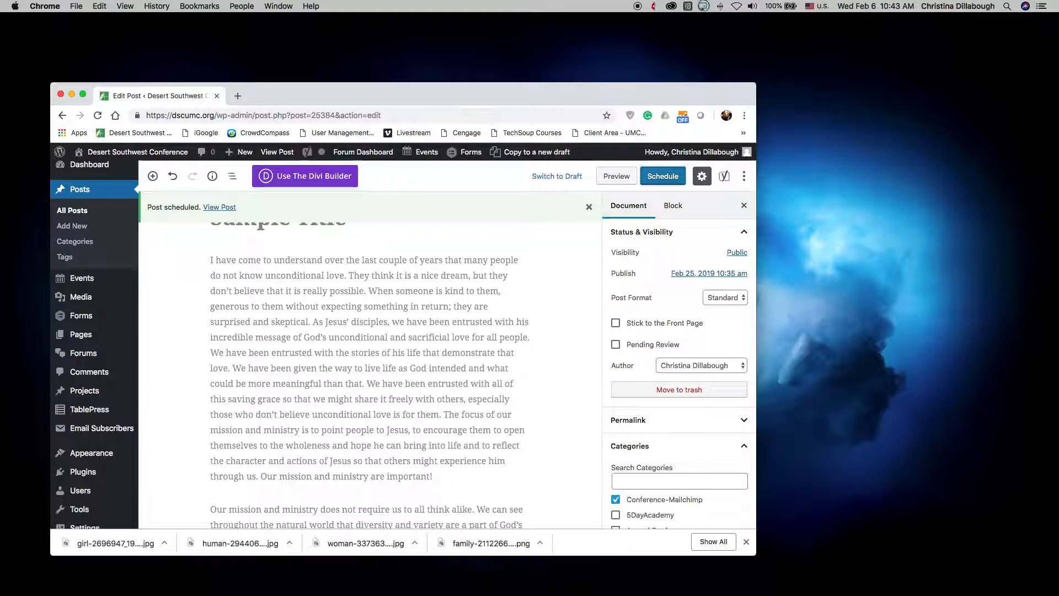
click(638, 6)
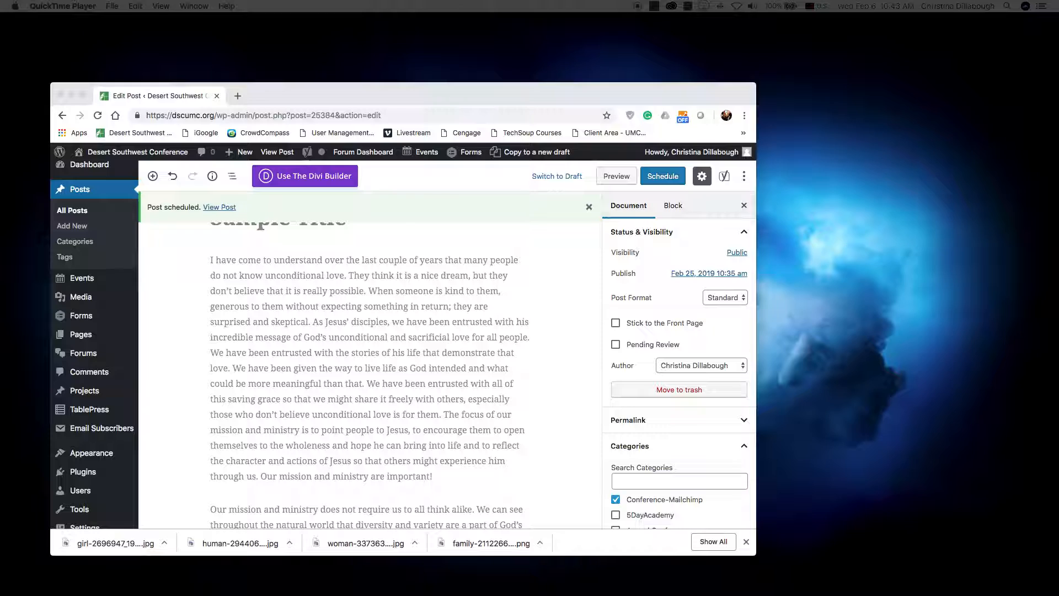